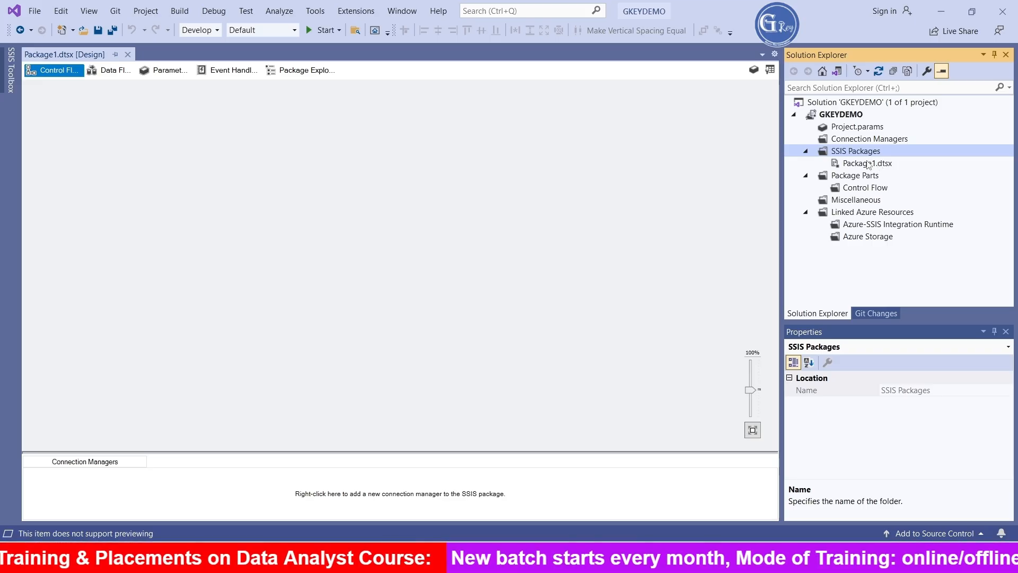
- Rename the SSIS package Package1.dtsx as Loading Excel Files.dtsx and reload all externally changed files
{"action": "right_click", "coordinate": [869, 164]}
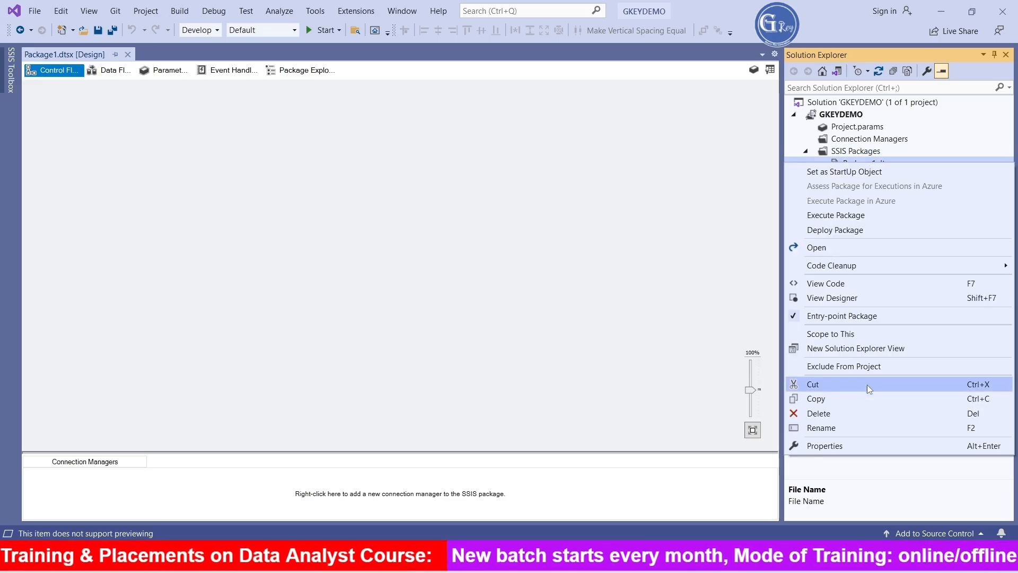
{"action": "left_click", "coordinate": [848, 428]}
{"action": "type", "text": "LOading "}
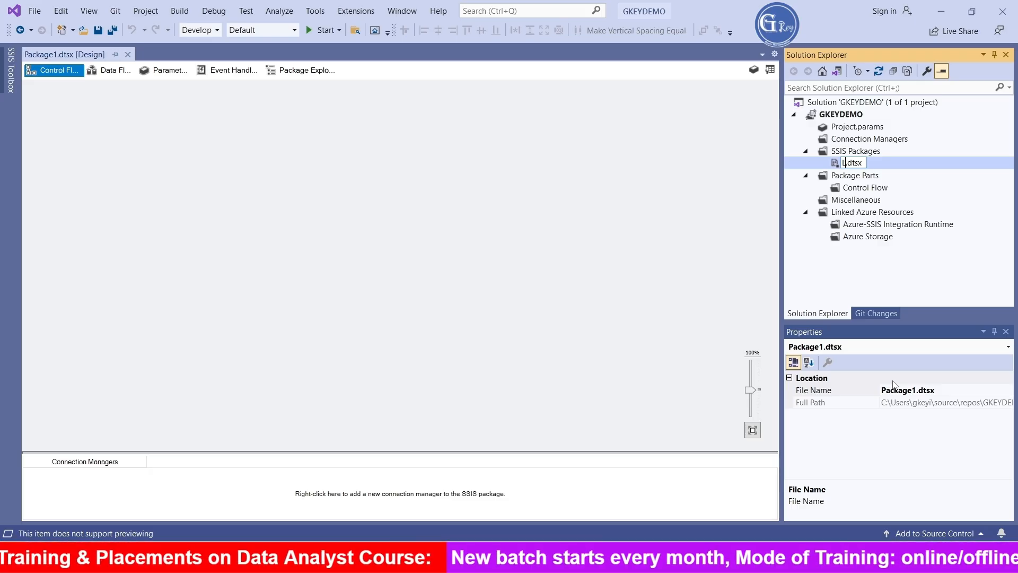
{"action": "type", "text": "Excel"}
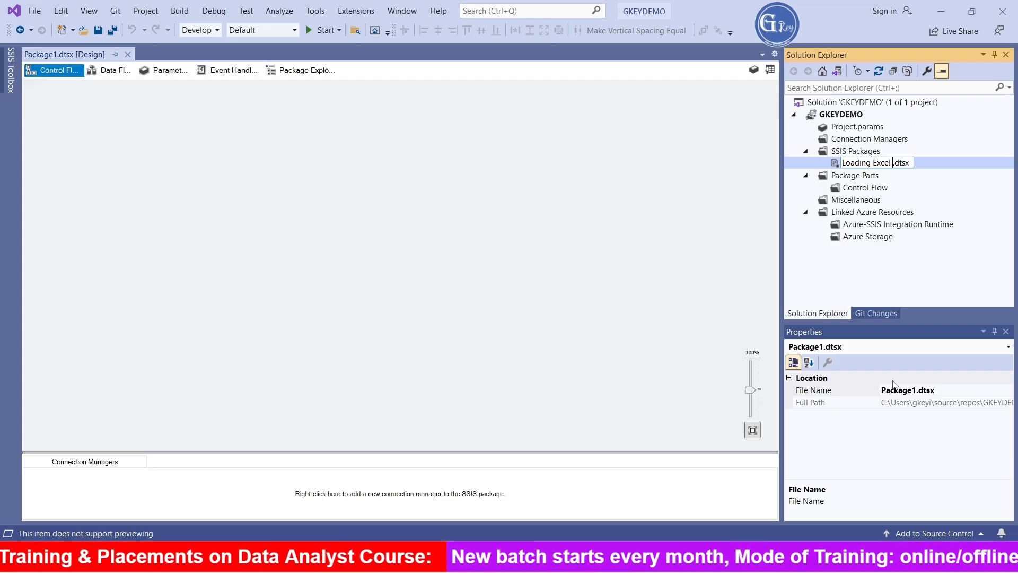
{"action": "type", "text": " Files"}
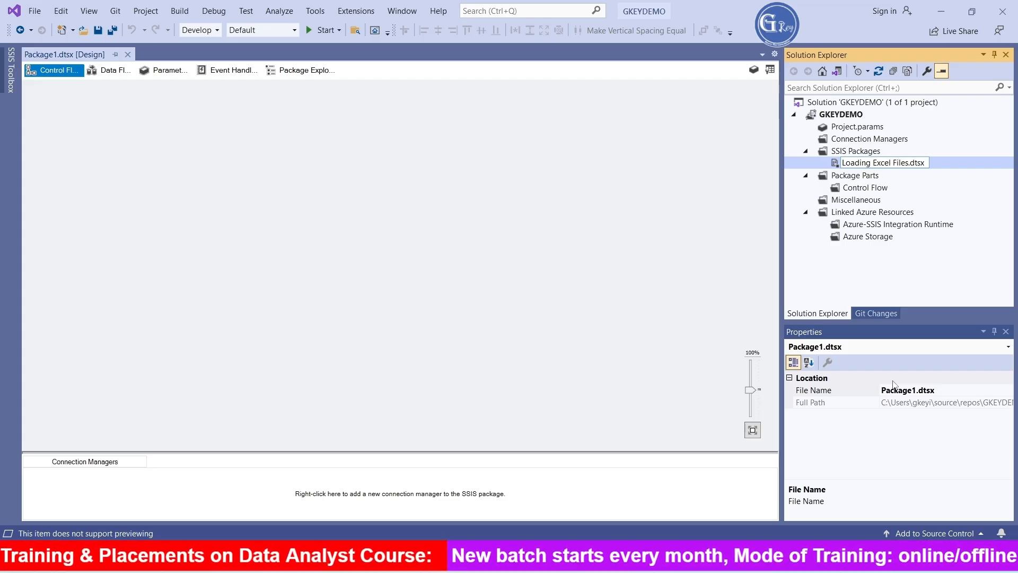
{"action": "key", "text": "Return"}
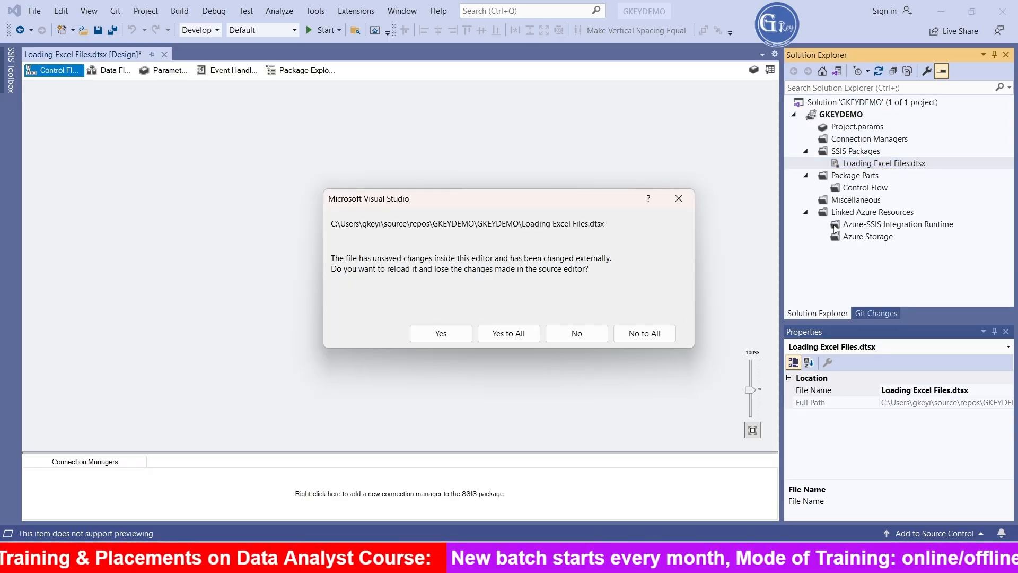
{"action": "left_click", "coordinate": [506, 335]}
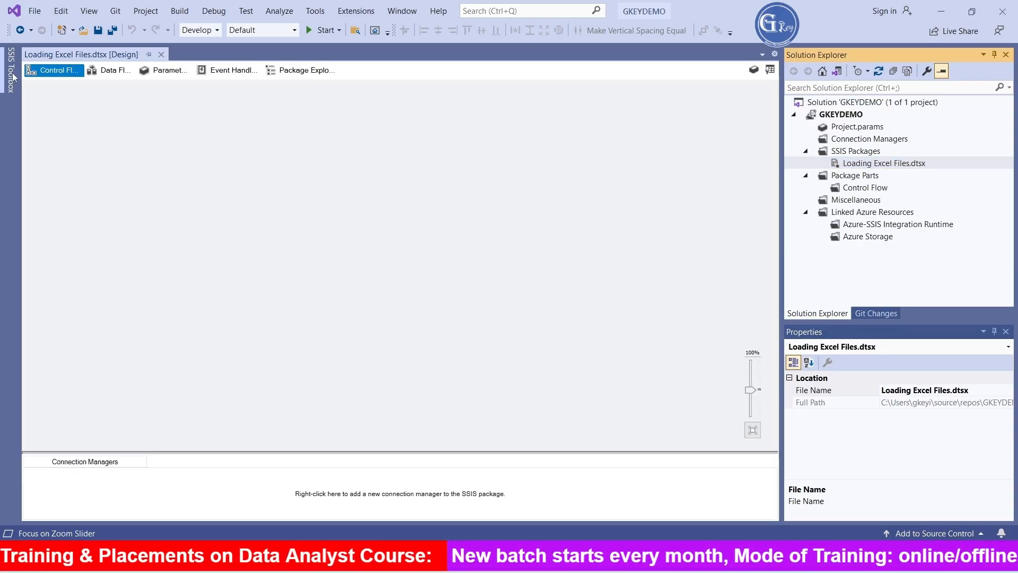
- Add a Data Flow Task to the control flow and place an Excel Source inside it
{"action": "left_click", "coordinate": [11, 69]}
{"action": "left_click_drag", "start_coordinate": [70, 93], "coordinate": [306, 121]}
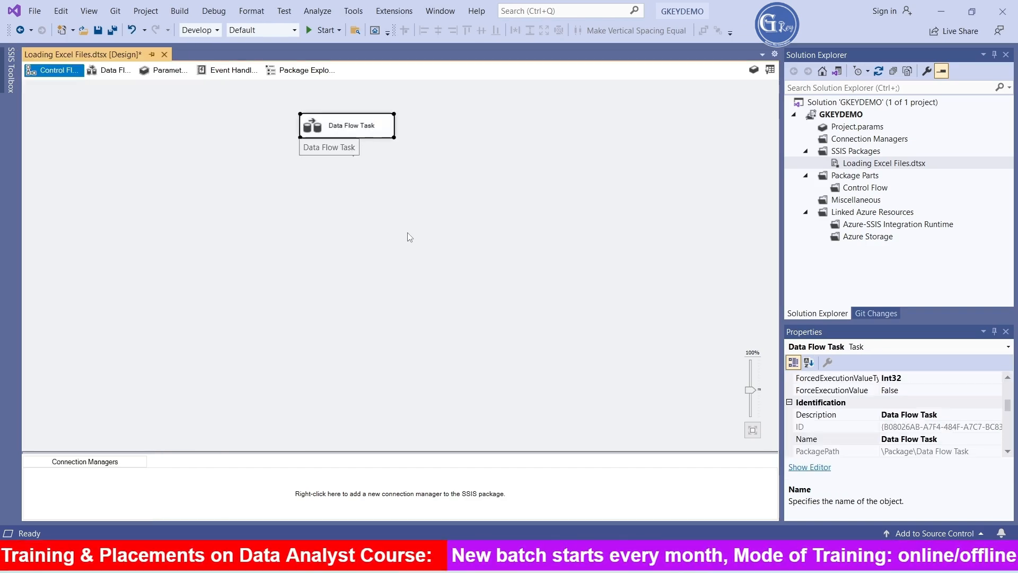
{"action": "double_click", "coordinate": [314, 130]}
{"action": "left_click", "coordinate": [13, 87]}
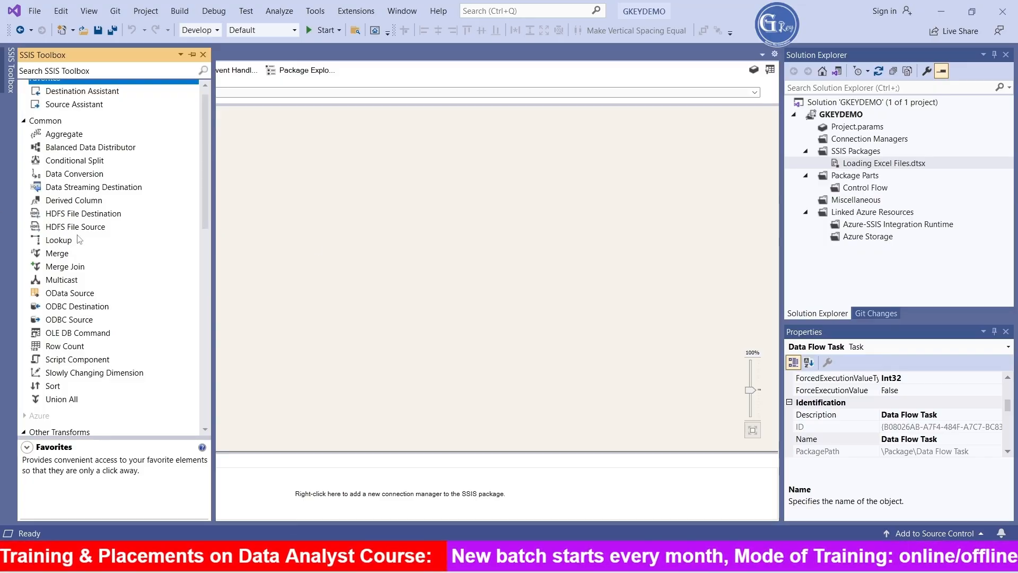
{"action": "scroll", "coordinate": [116, 301], "scroll_direction": "down", "scroll_amount": 8}
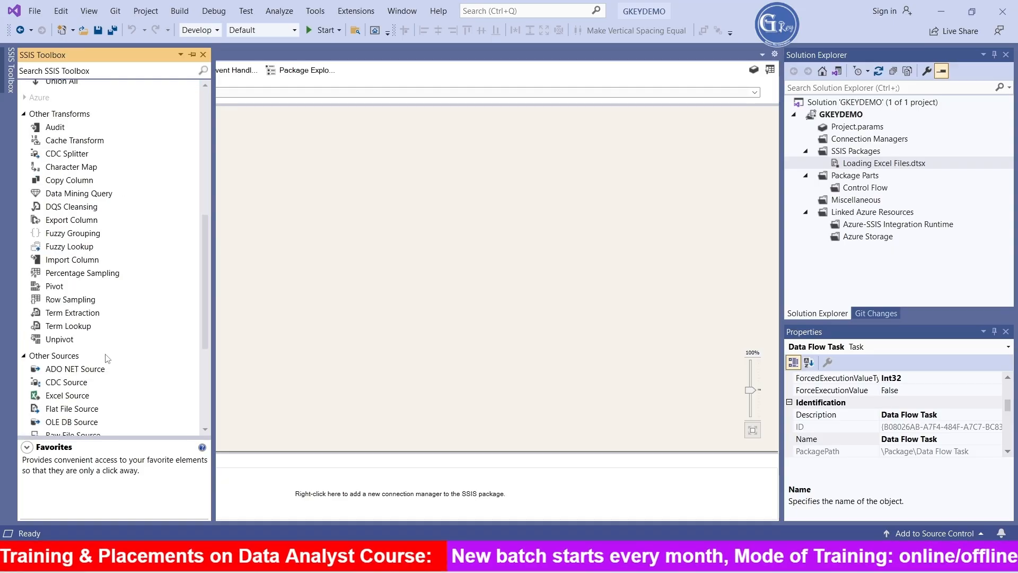
{"action": "left_click_drag", "start_coordinate": [70, 400], "coordinate": [277, 172]}
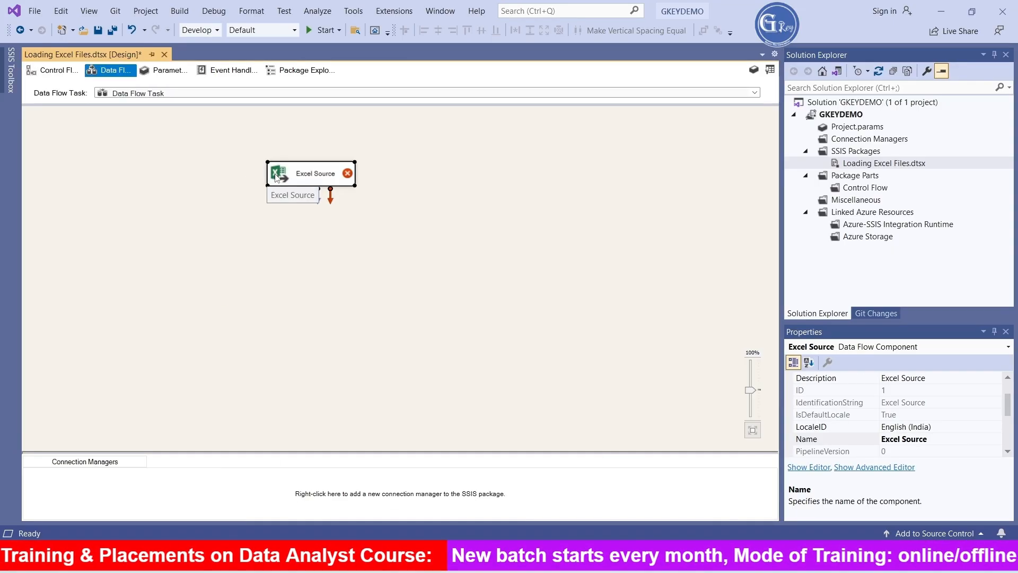
- Create a new Excel connection for the Excel Source that uses the file D:\Files\Part5\Emp_Src.xlsx
{"action": "double_click", "coordinate": [274, 177]}
{"action": "left_click", "coordinate": [706, 203]}
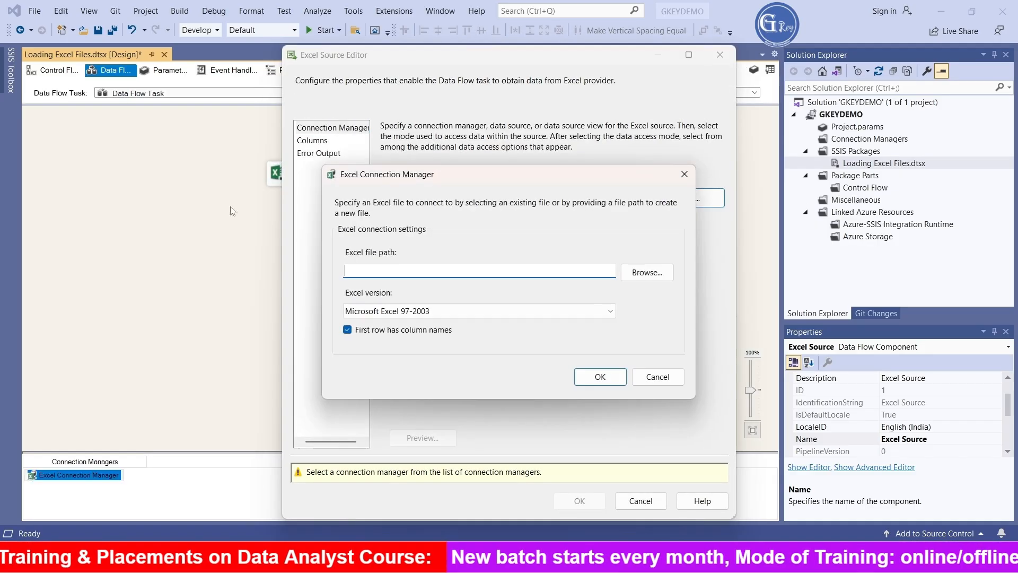
{"action": "left_click", "coordinate": [656, 273]}
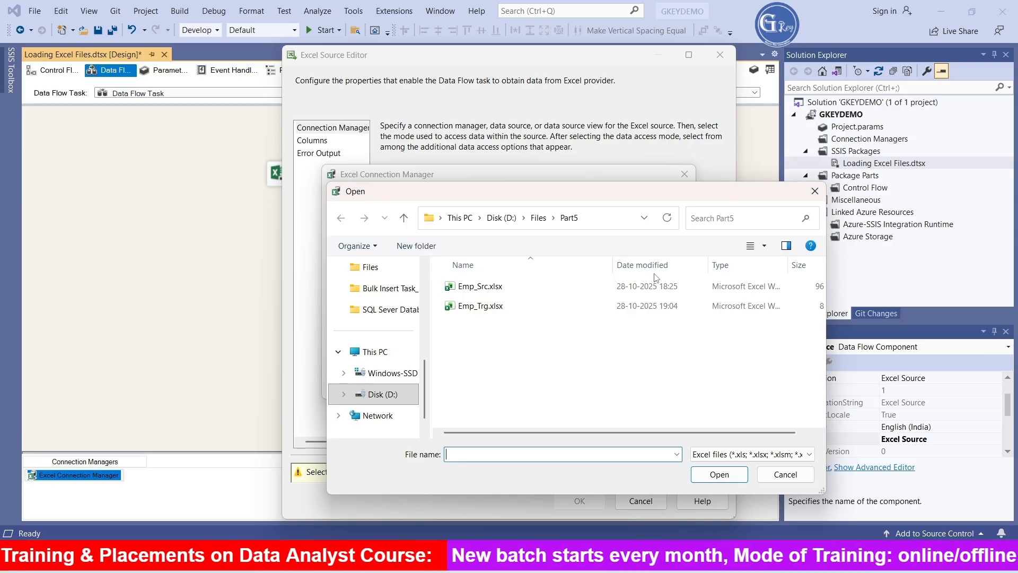
{"action": "left_click", "coordinate": [494, 288]}
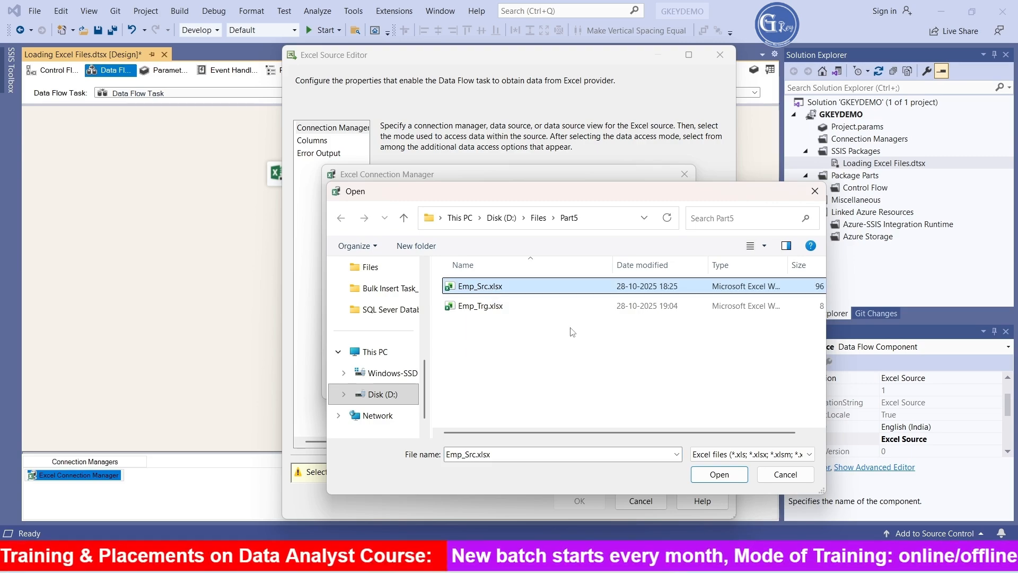
{"action": "left_click", "coordinate": [719, 474]}
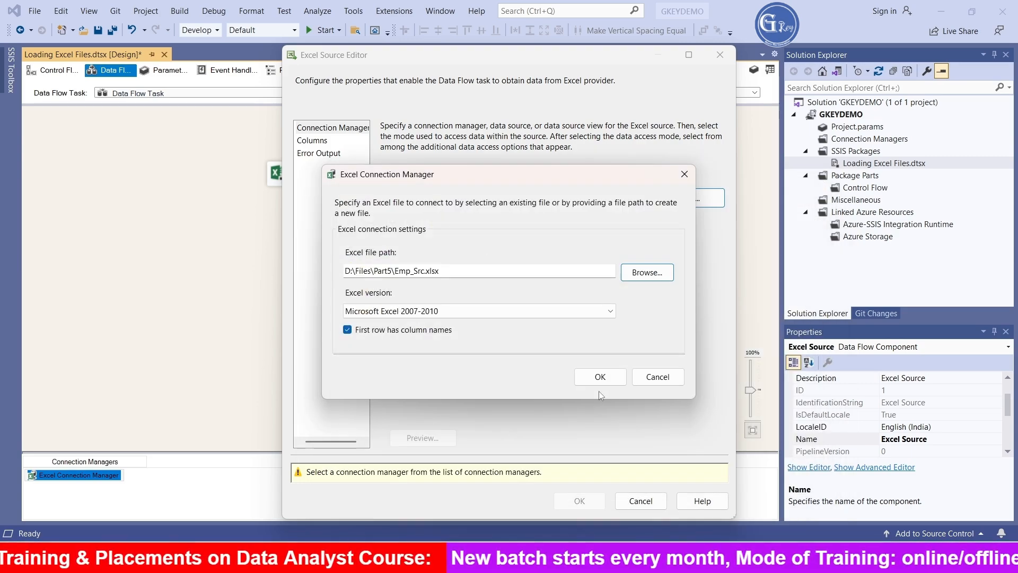
{"action": "left_click", "coordinate": [600, 377]}
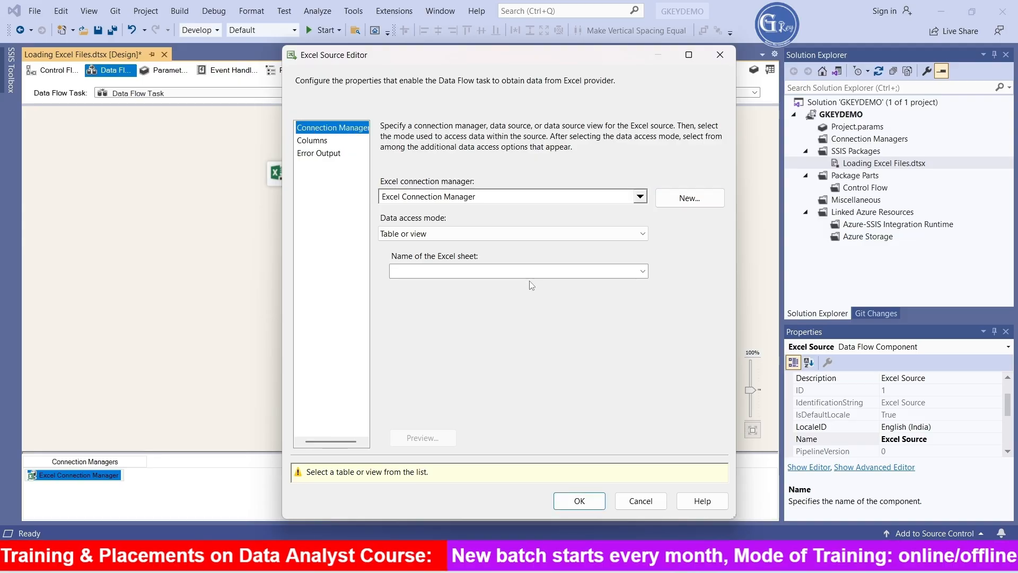
- Choose the data$ sheet for the Excel Source, review its columns and error output, and accept the source settings
{"action": "left_click", "coordinate": [573, 273]}
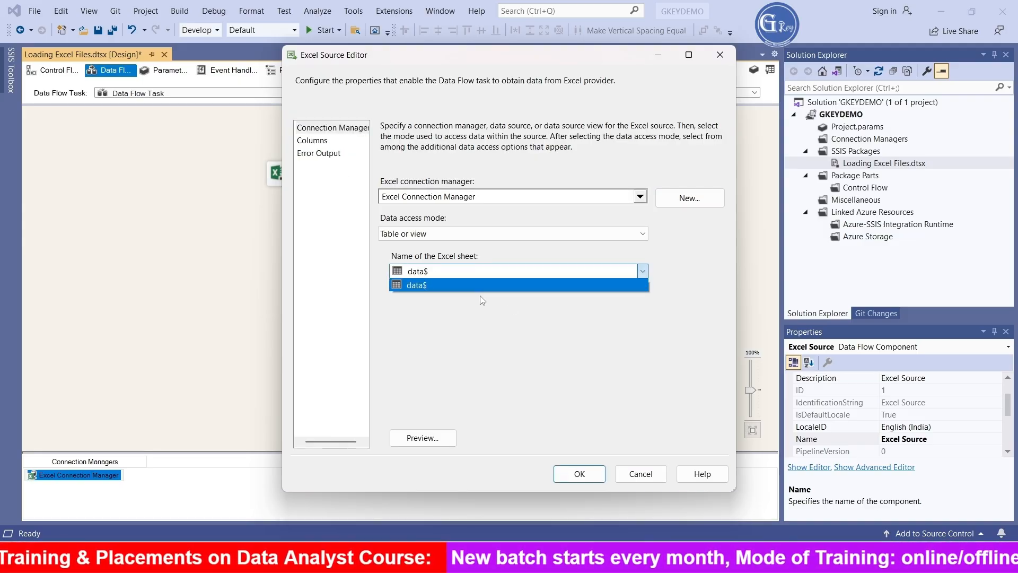
{"action": "left_click", "coordinate": [463, 291]}
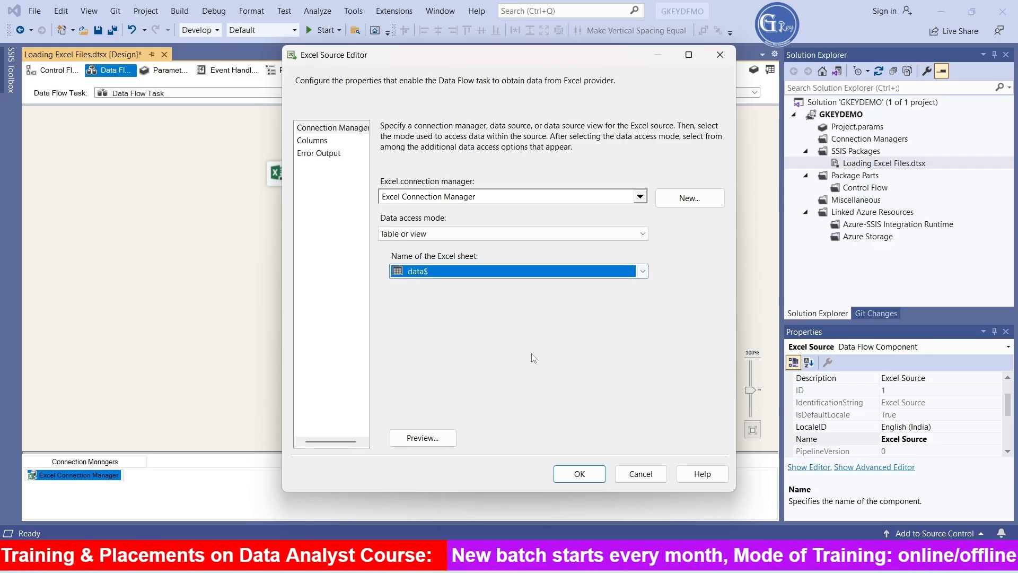
{"action": "left_click", "coordinate": [317, 144]}
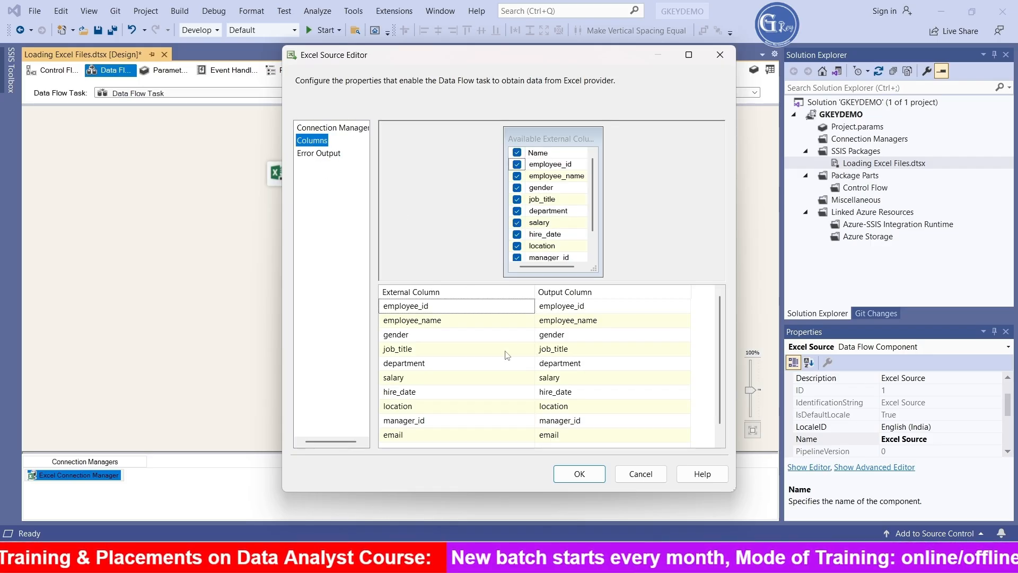
{"action": "left_click", "coordinate": [328, 130]}
{"action": "left_click", "coordinate": [323, 155]}
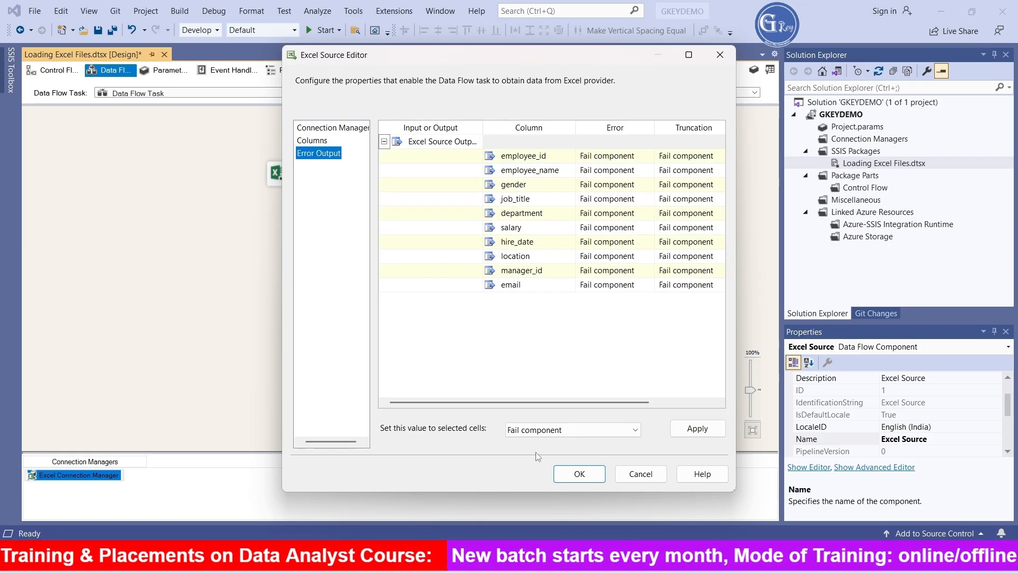
{"action": "left_click", "coordinate": [320, 140]}
{"action": "left_click", "coordinate": [580, 474]}
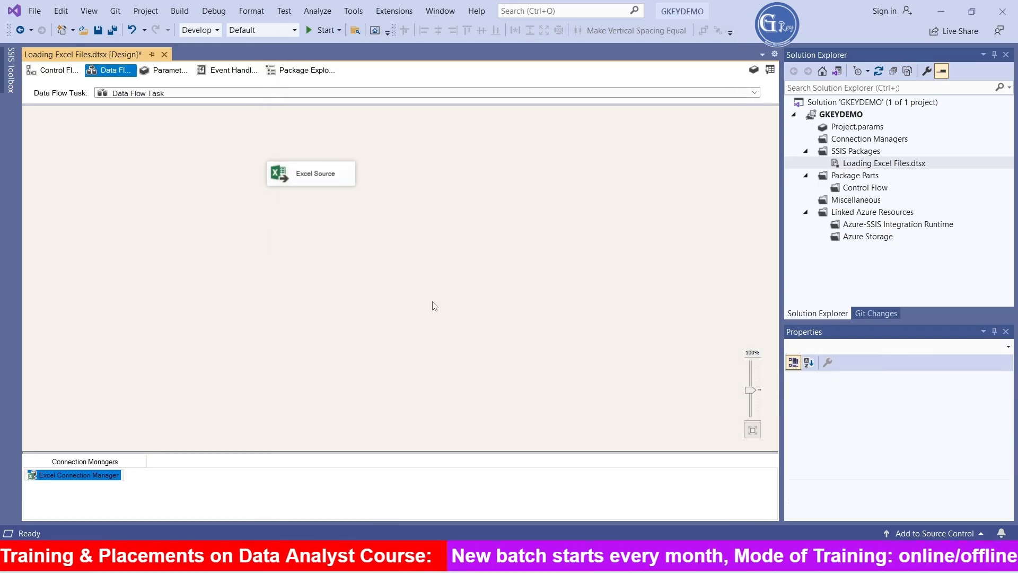
- Reposition the Excel Source on the data flow canvas, slightly up and to the right, and clear the selection
{"action": "left_click_drag", "start_coordinate": [303, 174], "coordinate": [358, 161]}
{"action": "left_click", "coordinate": [79, 476]}
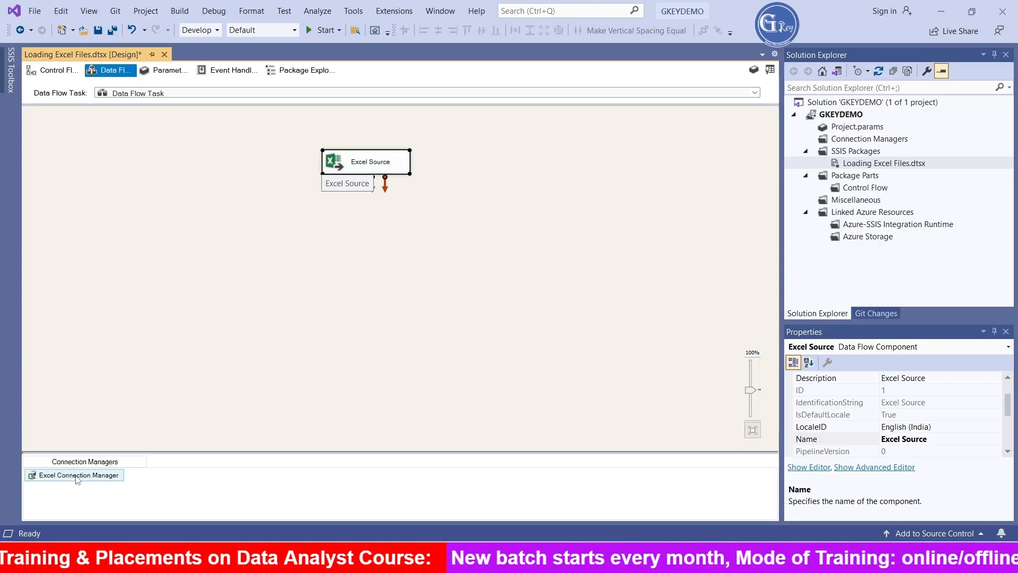
{"action": "left_click", "coordinate": [254, 296]}
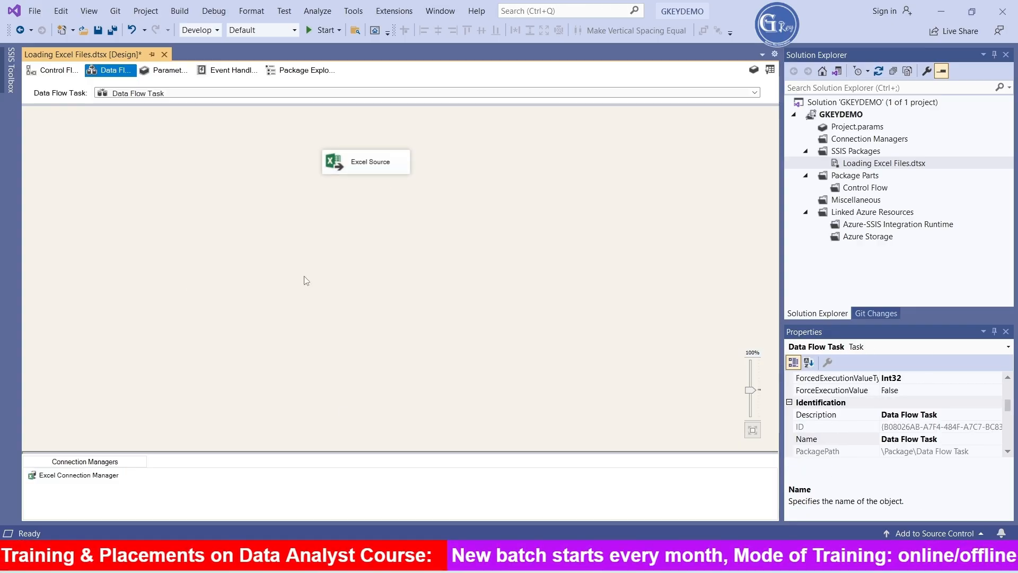
- Switch to SQL Server Management Studio, run select * from [Emp_Trg] to check the target table, and return to Visual Studio
{"action": "left_click", "coordinate": [506, 557]}
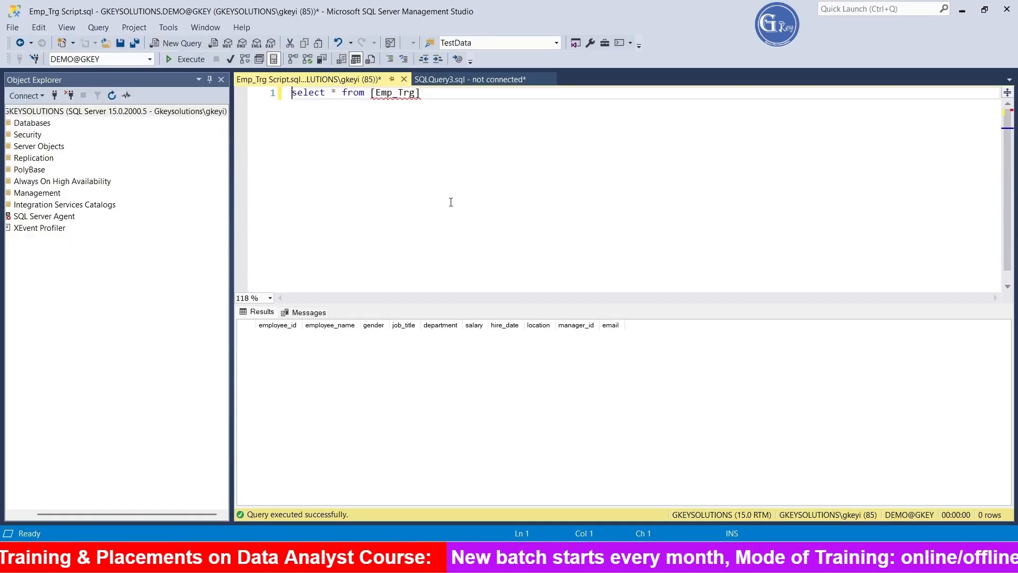
{"action": "left_click_drag", "start_coordinate": [452, 107], "coordinate": [290, 93]}
{"action": "left_click", "coordinate": [186, 59]}
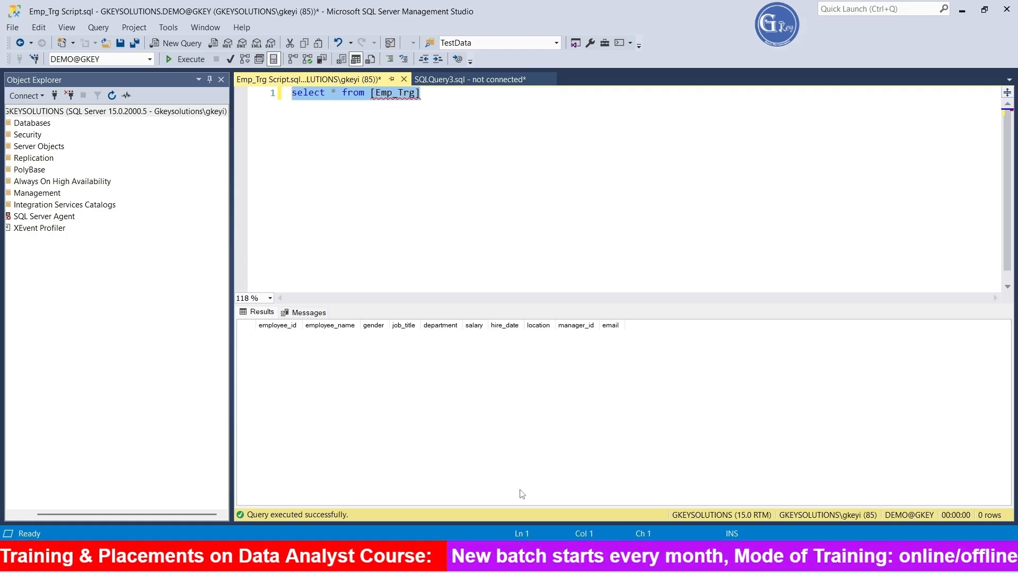
{"action": "left_click", "coordinate": [506, 566]}
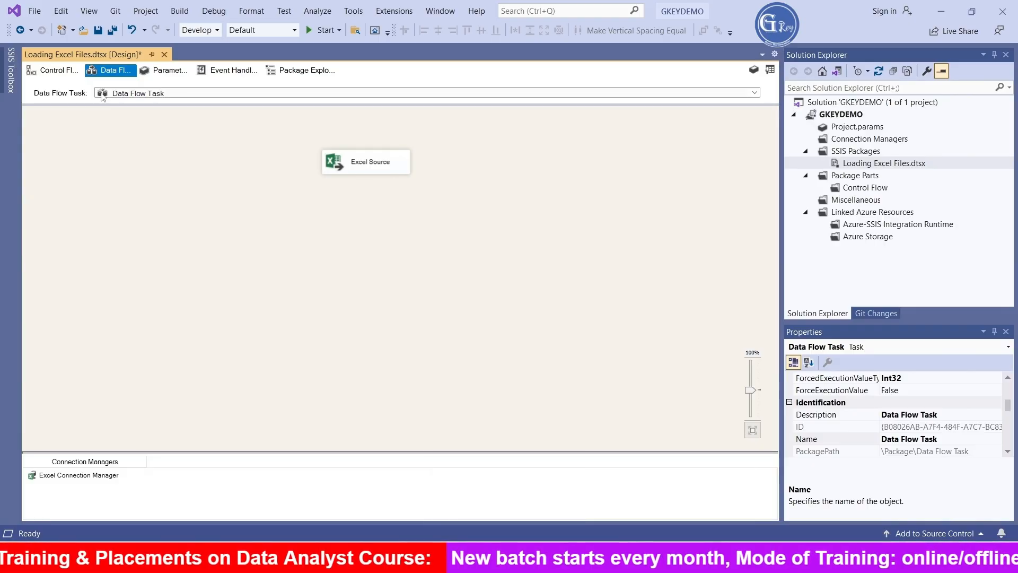
- Add an OLE DB Destination below the Excel Source and connect the source's data output to it
{"action": "left_click", "coordinate": [9, 80]}
{"action": "scroll", "coordinate": [159, 331], "scroll_direction": "down", "scroll_amount": 4}
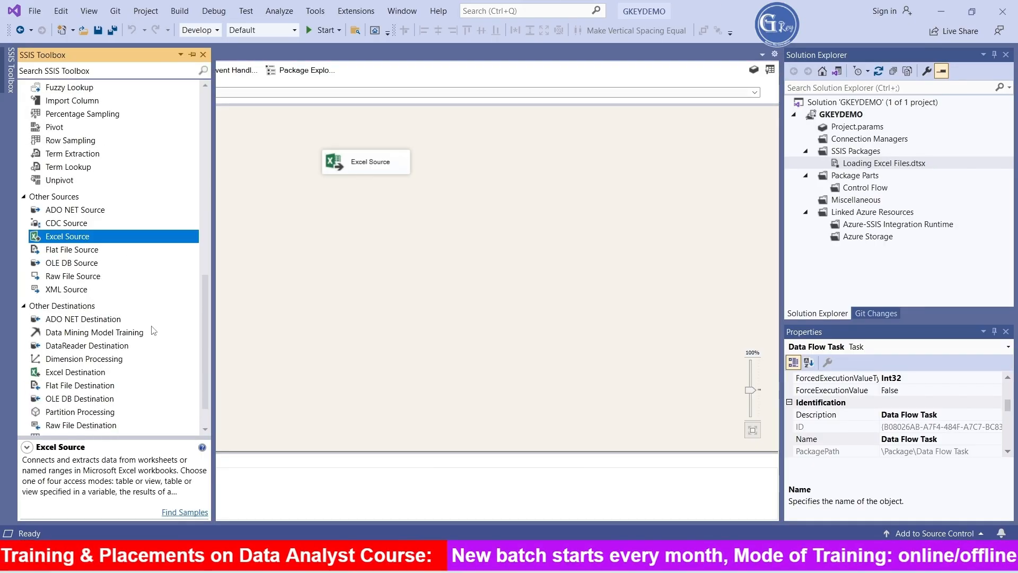
{"action": "left_click_drag", "start_coordinate": [91, 405], "coordinate": [341, 253]}
{"action": "left_click", "coordinate": [361, 171]}
{"action": "left_click_drag", "start_coordinate": [367, 182], "coordinate": [357, 250]}
- Create the OLE DB Destination's connection manager from the GKEYSOLUTIONS.DEMO@GKEY data connection, checking the database name in SQL Server Management Studio
{"action": "double_click", "coordinate": [369, 245]}
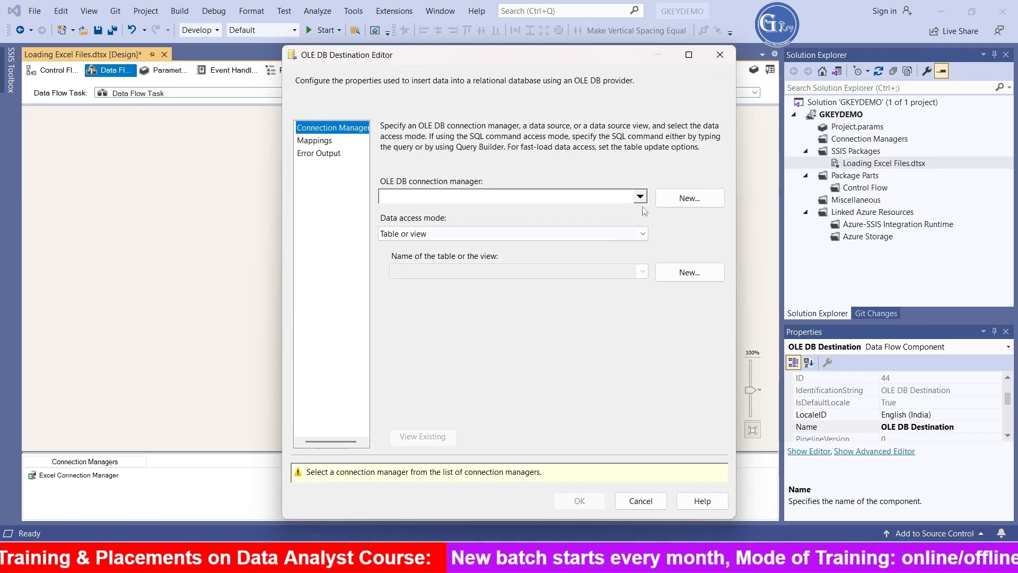
{"action": "left_click", "coordinate": [690, 199]}
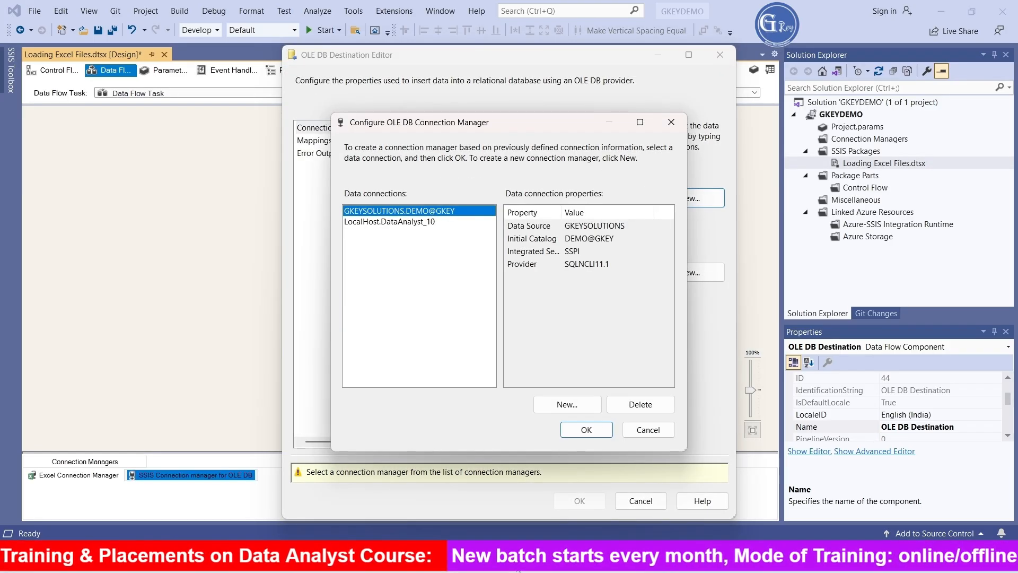
{"action": "left_click", "coordinate": [508, 559]}
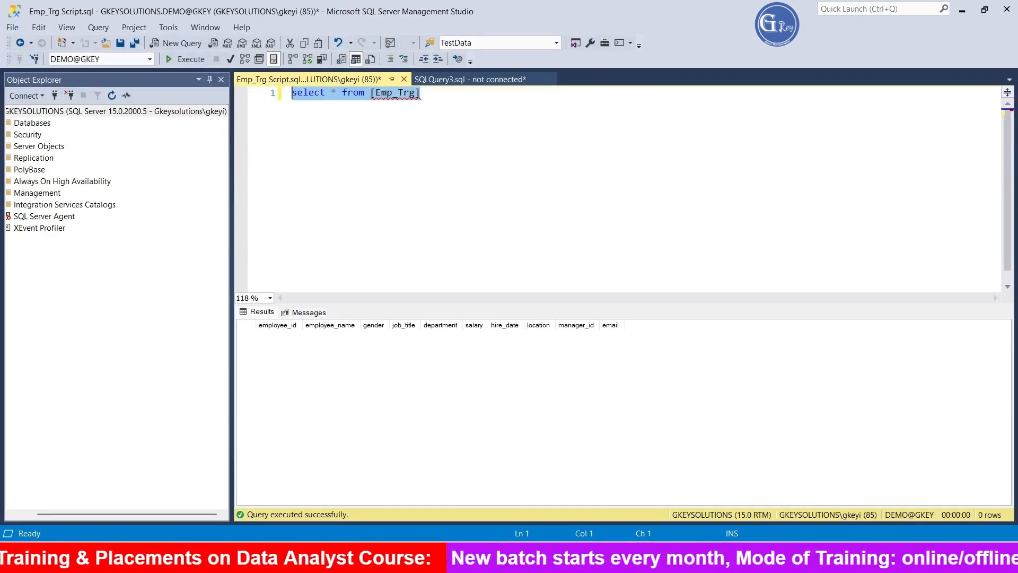
{"action": "left_click", "coordinate": [507, 559]}
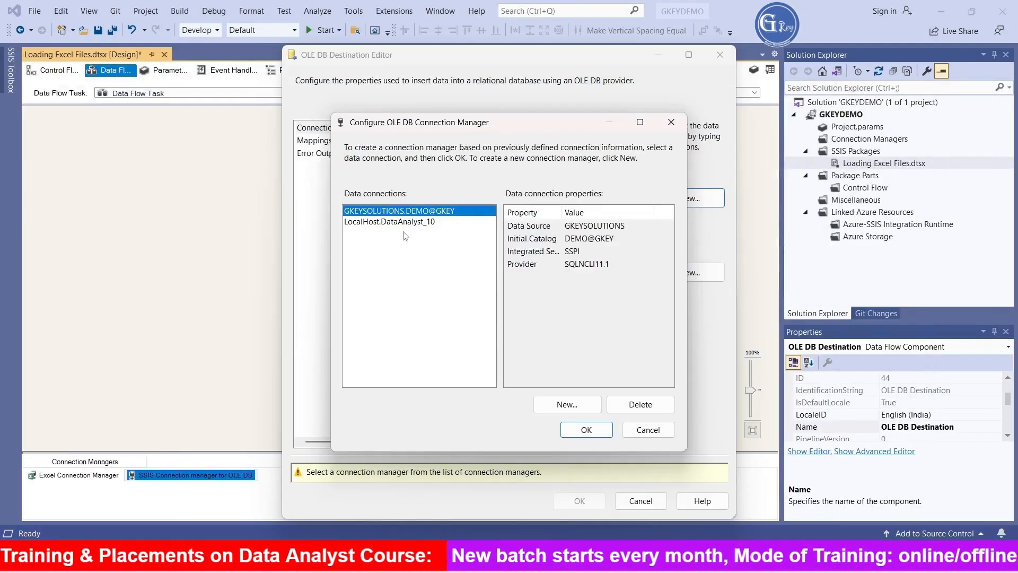
{"action": "left_click", "coordinate": [587, 430]}
- Set the OLE DB Destination's data access mode to Table or view - fast load and choose [dbo].[Emp_Trg] as its table
{"action": "left_click", "coordinate": [542, 273]}
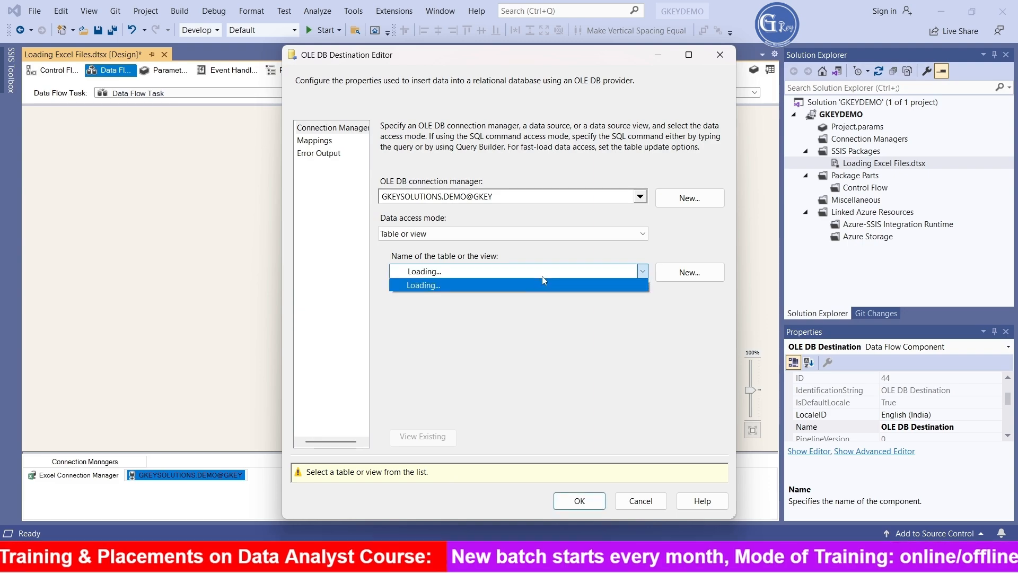
{"action": "left_click", "coordinate": [545, 233]}
{"action": "left_click", "coordinate": [544, 234]}
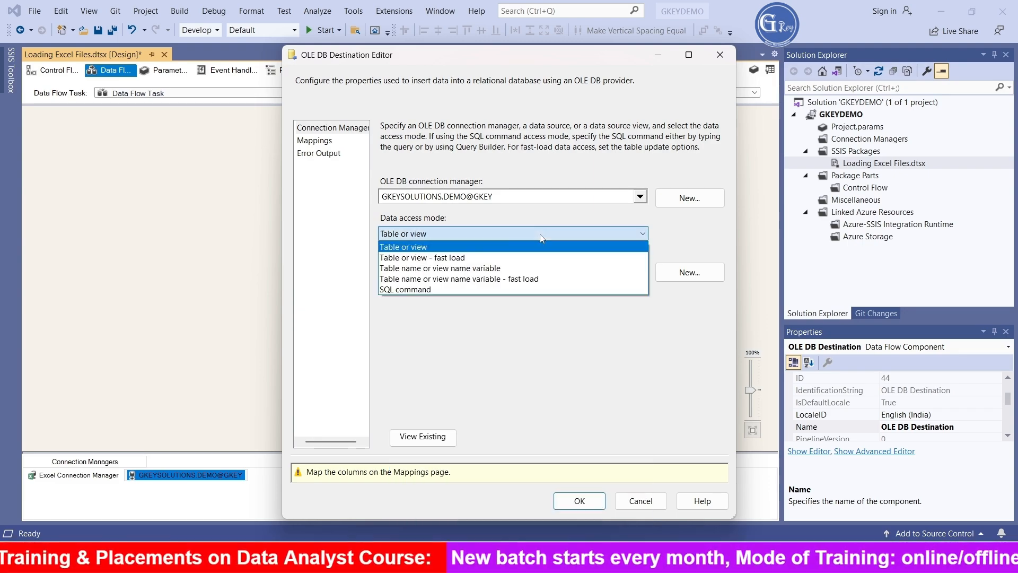
{"action": "left_click", "coordinate": [452, 260]}
{"action": "left_click", "coordinate": [479, 273]}
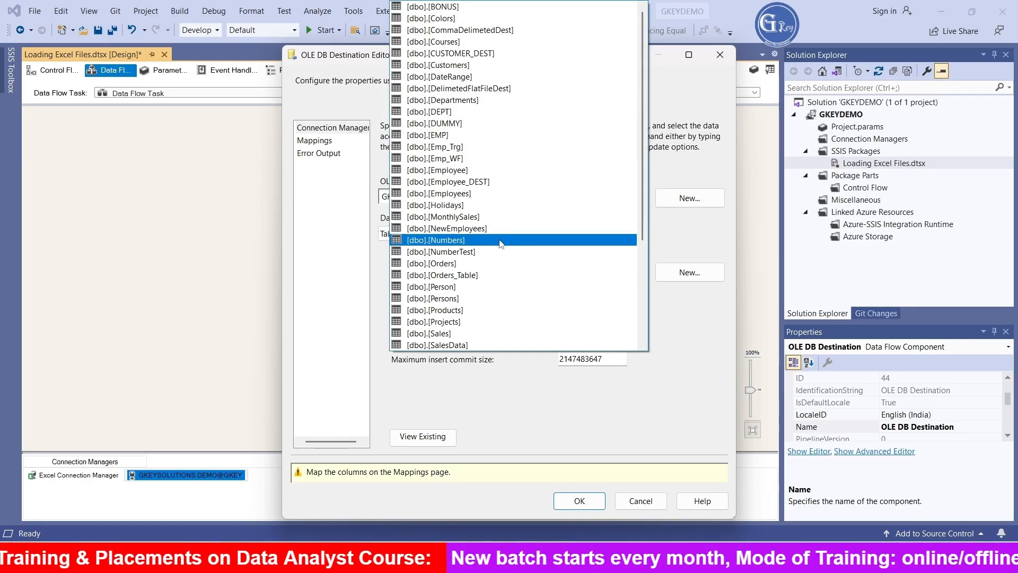
{"action": "left_click", "coordinate": [504, 146]}
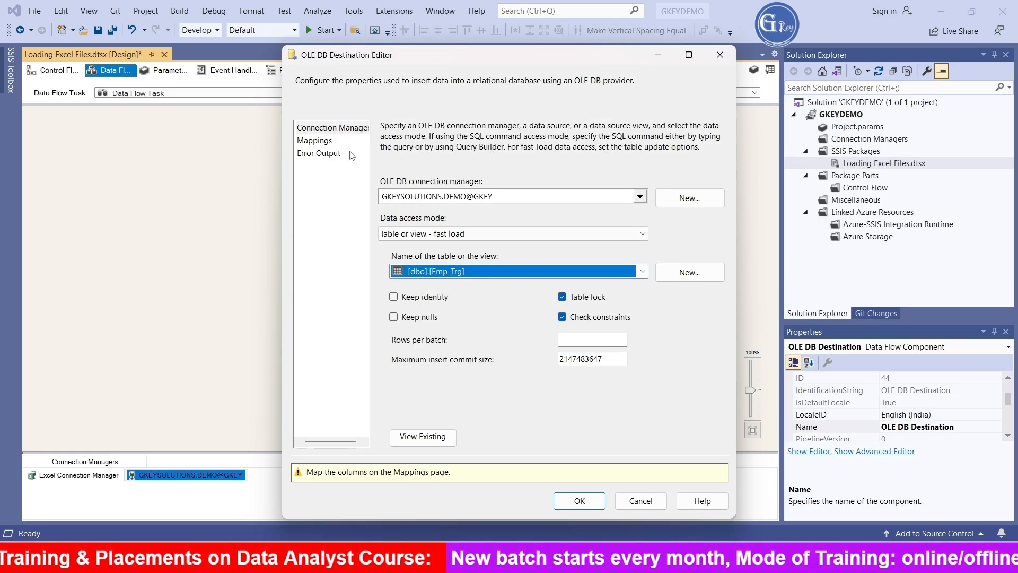
- Map the destination's columns by matching names, preview the existing data in Emp_Trg, and accept the OLE DB Destination settings
{"action": "left_click", "coordinate": [328, 143]}
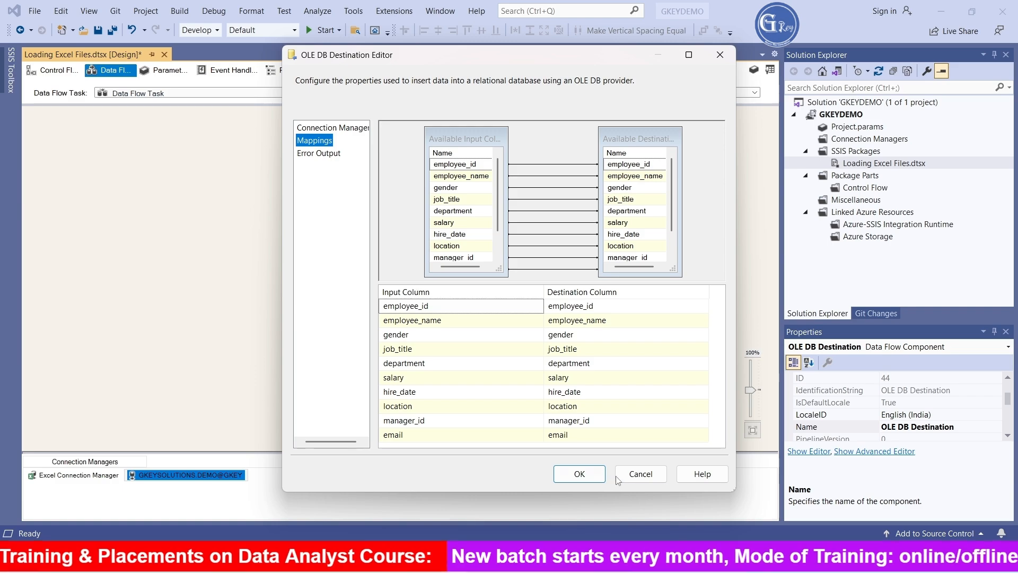
{"action": "left_click", "coordinate": [341, 129]}
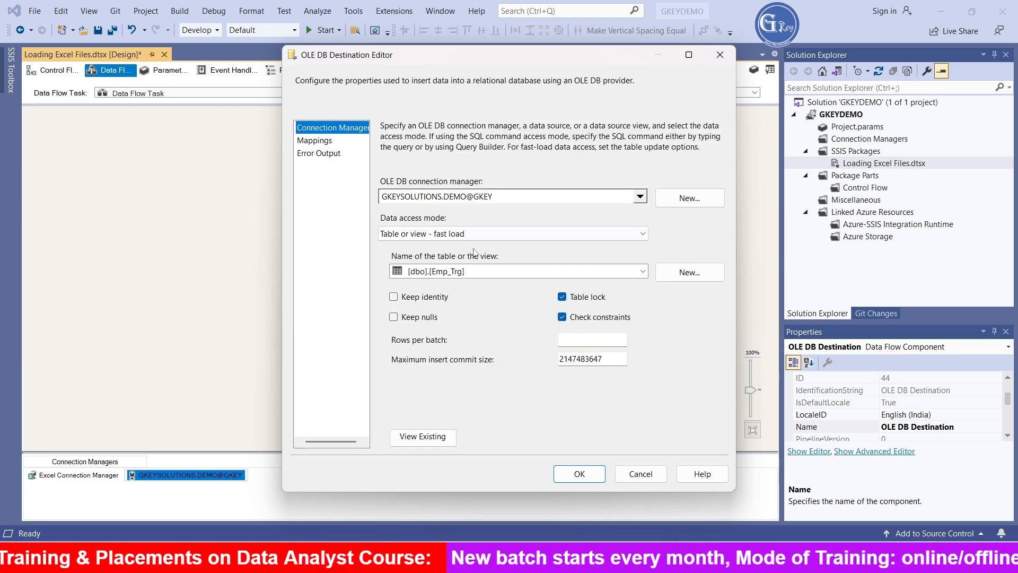
{"action": "left_click", "coordinate": [427, 437]}
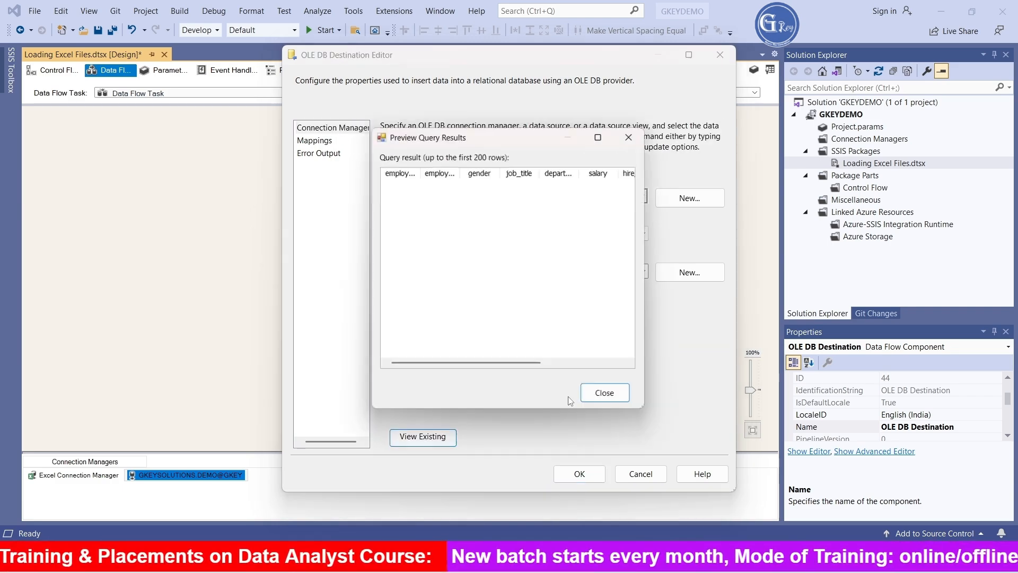
{"action": "left_click", "coordinate": [607, 396]}
{"action": "left_click", "coordinate": [579, 473]}
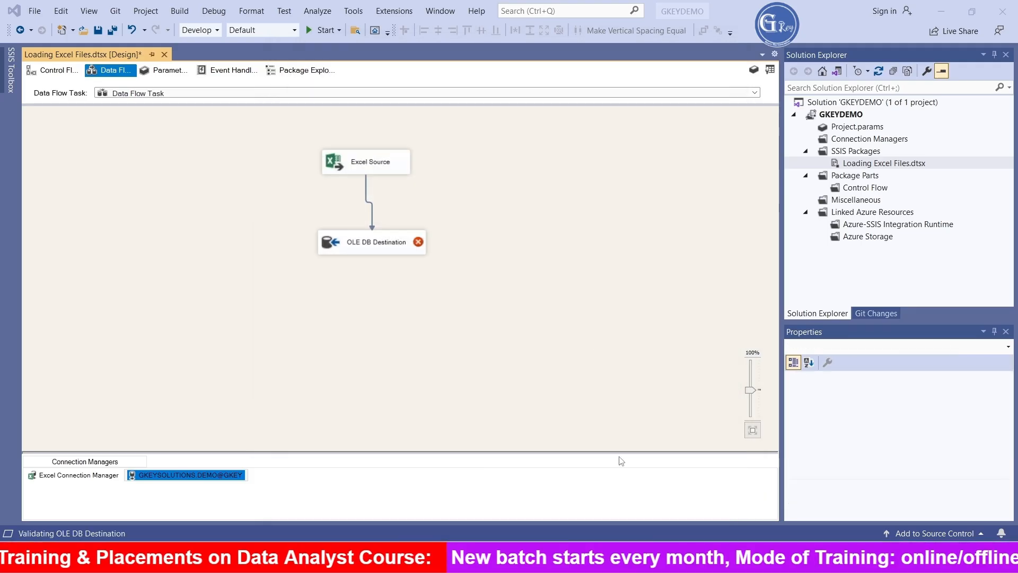
- Run the package, check the load with select * from [Emp_Trg] in SQL Server Management Studio, and return to Visual Studio
{"action": "left_click", "coordinate": [599, 278]}
{"action": "left_click", "coordinate": [322, 30]}
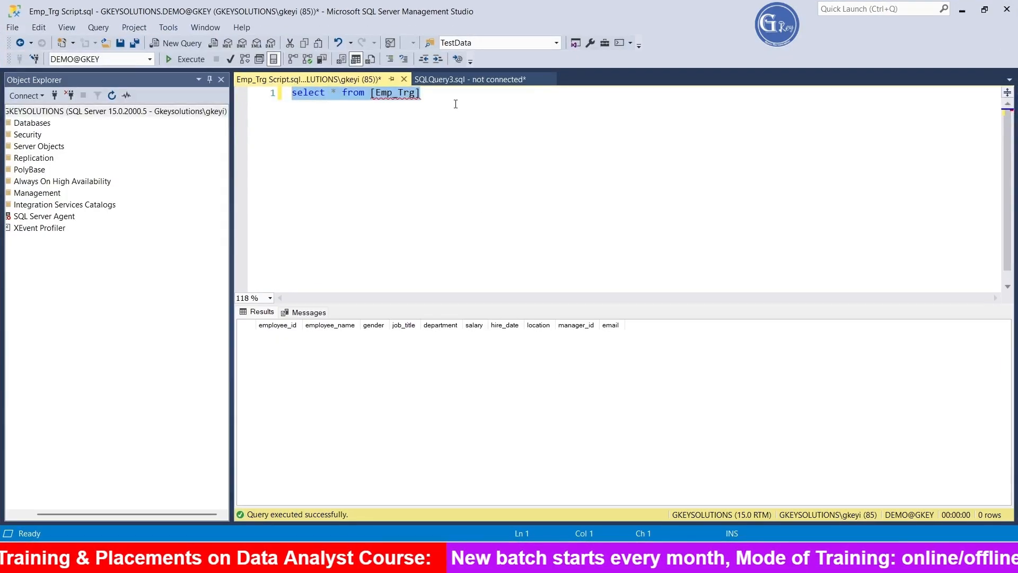
{"action": "left_click_drag", "start_coordinate": [459, 98], "coordinate": [217, 90]}
{"action": "left_click", "coordinate": [186, 59]}
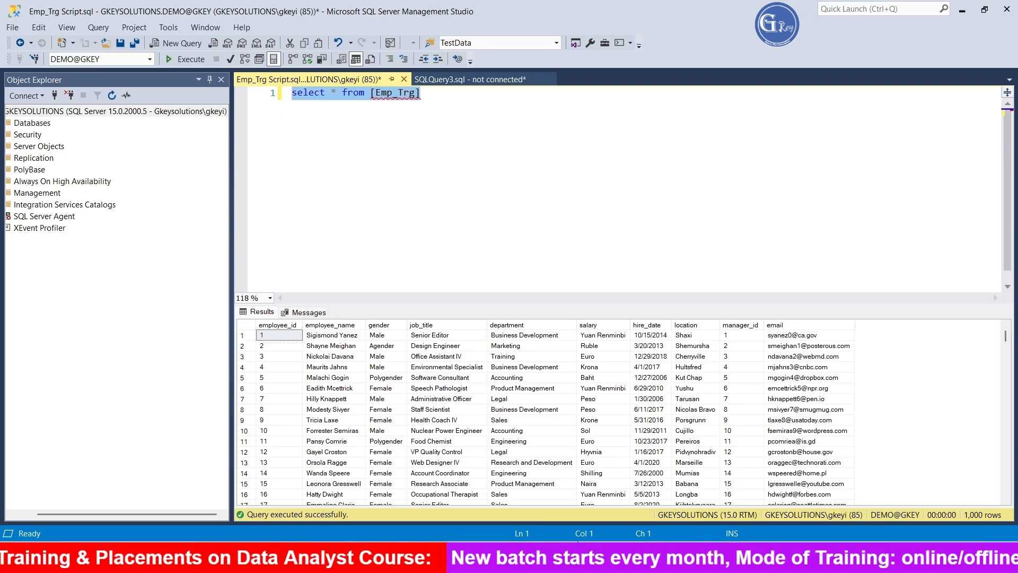
{"action": "left_click", "coordinate": [689, 558]}
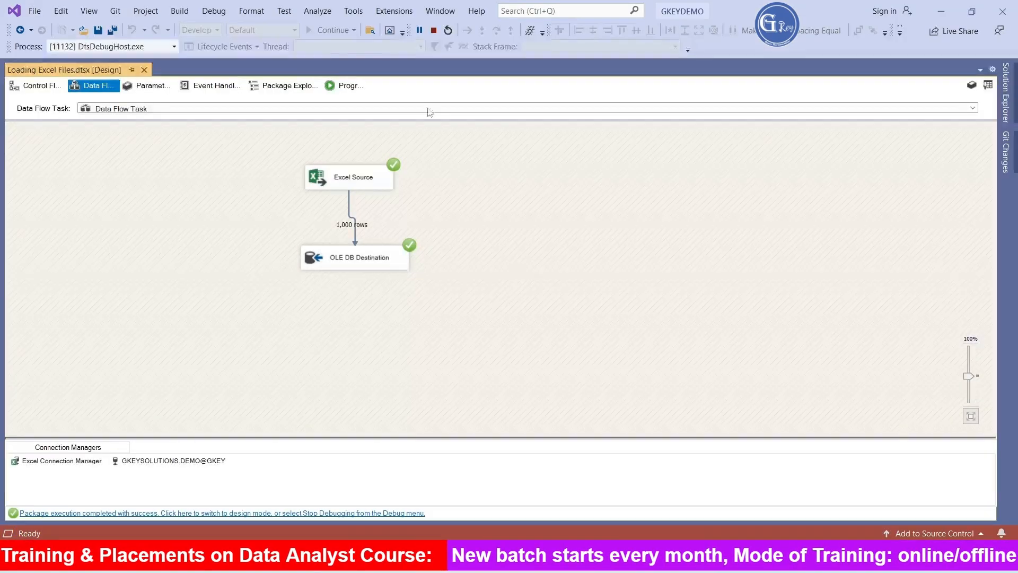
- Stop debugging and rename the Data Flow Task in the control flow as Excel to Sql Server
{"action": "left_click", "coordinate": [434, 30]}
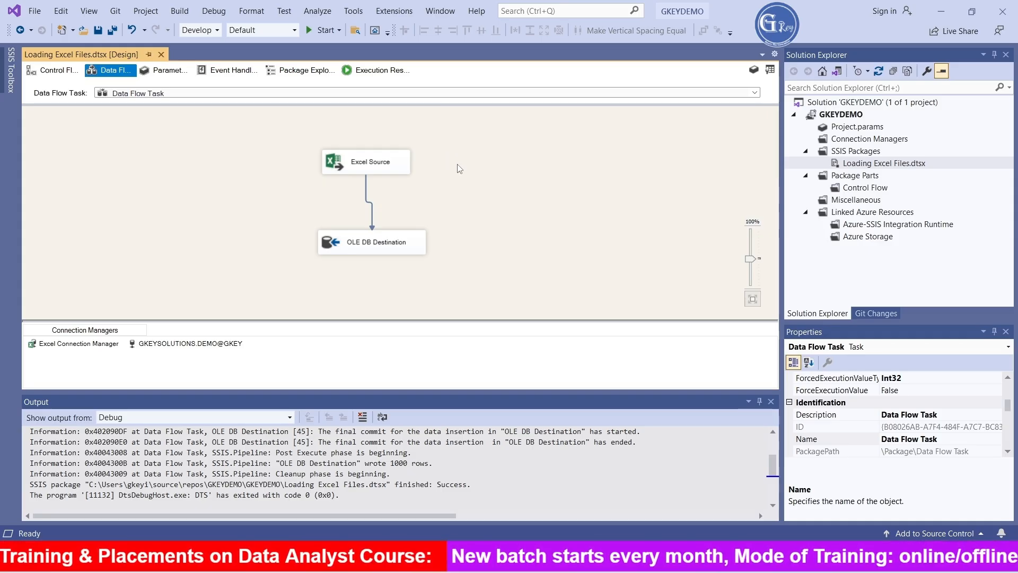
{"action": "left_click", "coordinate": [53, 70]}
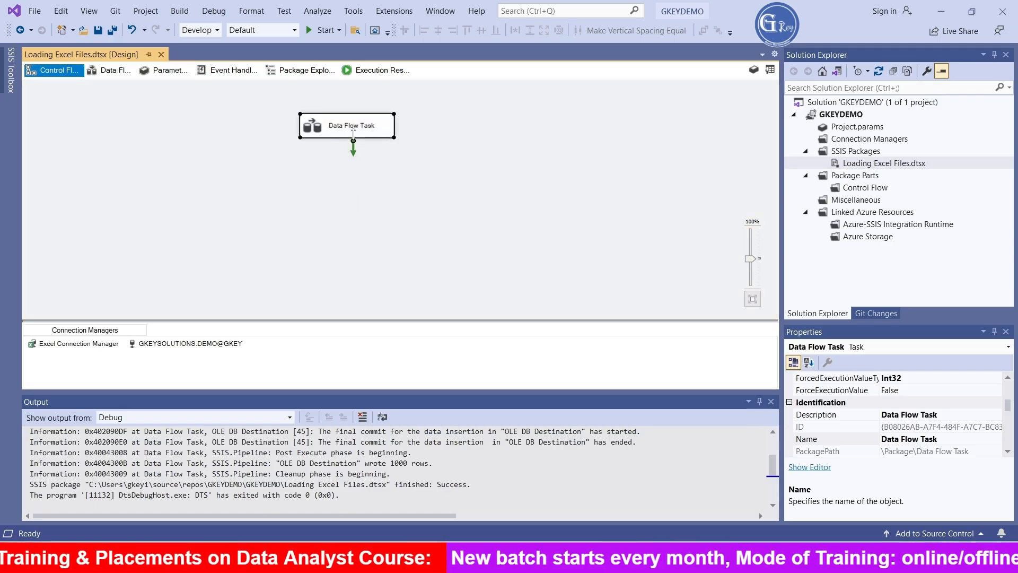
{"action": "left_click", "coordinate": [353, 128]}
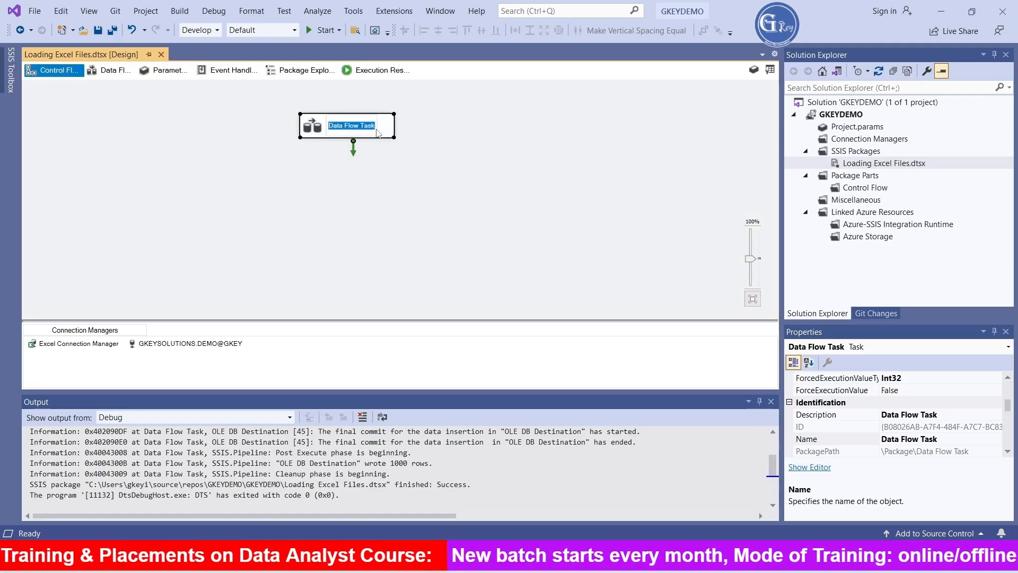
{"action": "type", "text": "Exc"}
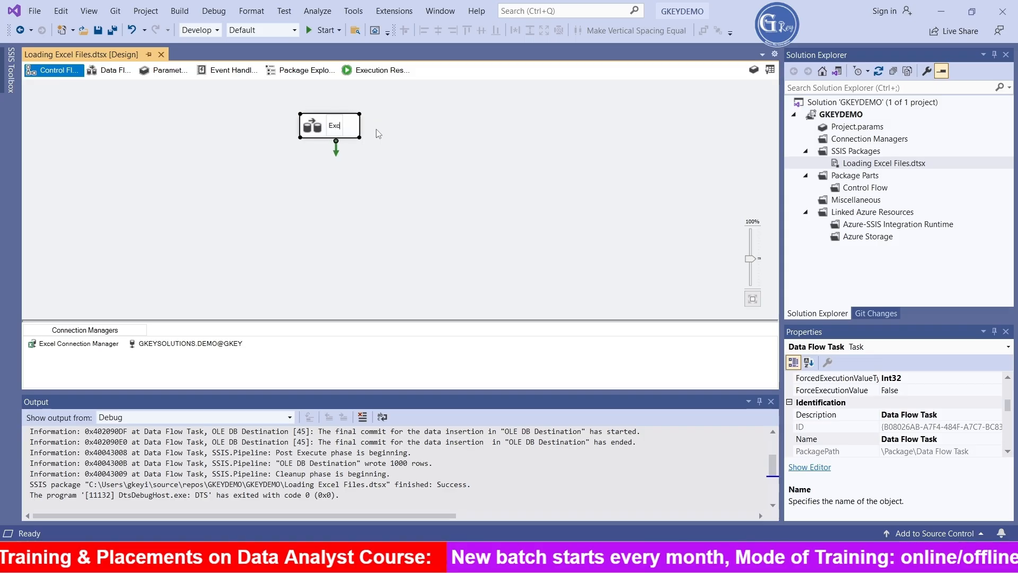
{"action": "type", "text": "el to "}
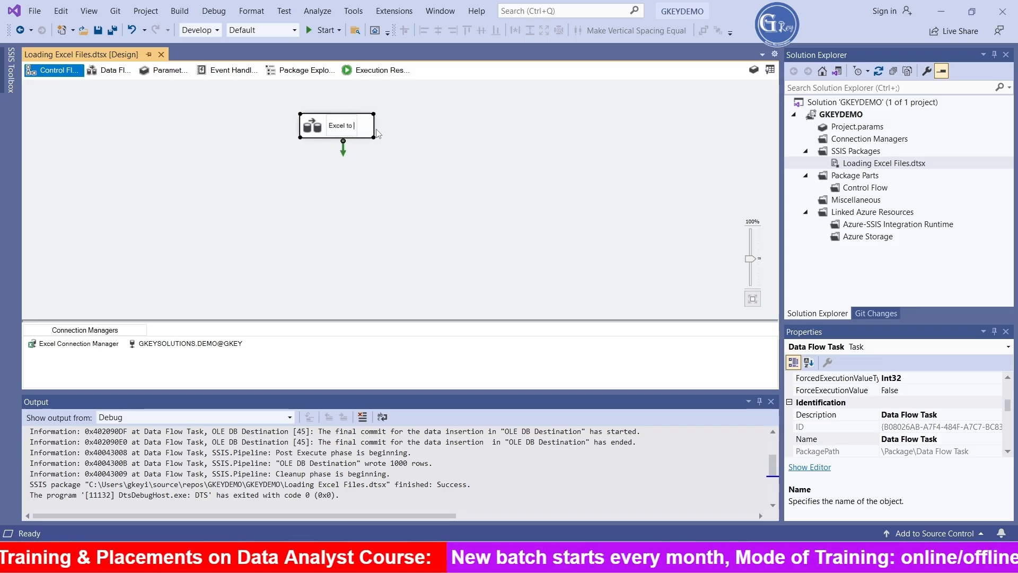
{"action": "type", "text": "Sql Server"}
{"action": "left_click", "coordinate": [387, 182]}
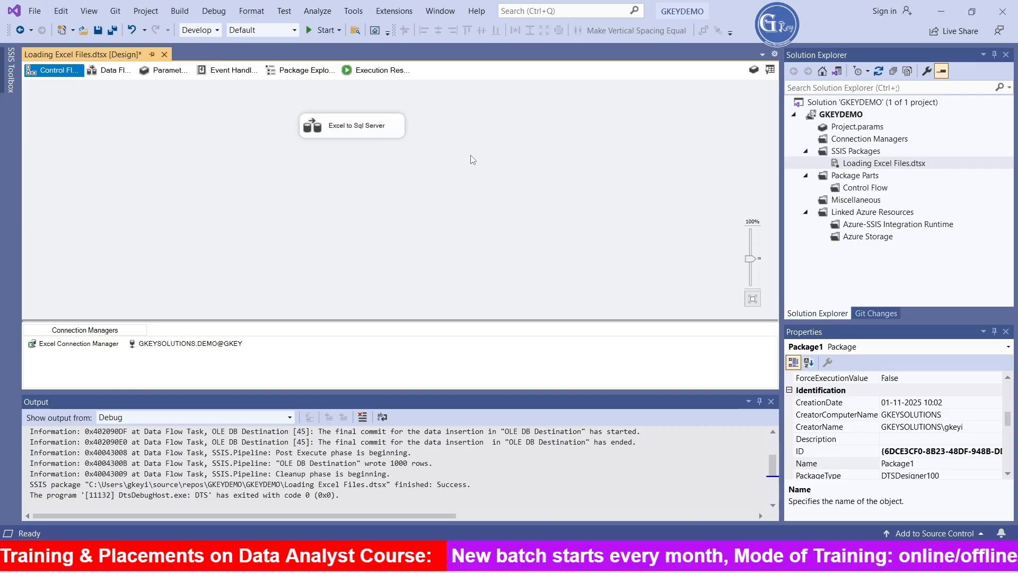
- Add a second Data Flow Task named Sql Server To Excel beside the Excel to Sql Server task, roughly level with it
{"action": "right_click", "coordinate": [510, 124]}
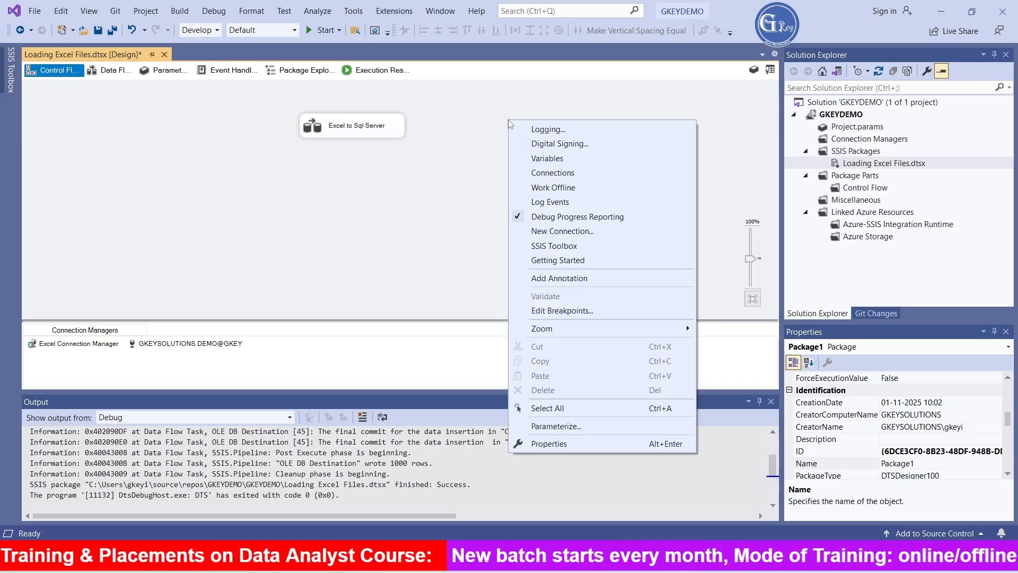
{"action": "left_click", "coordinate": [386, 137]}
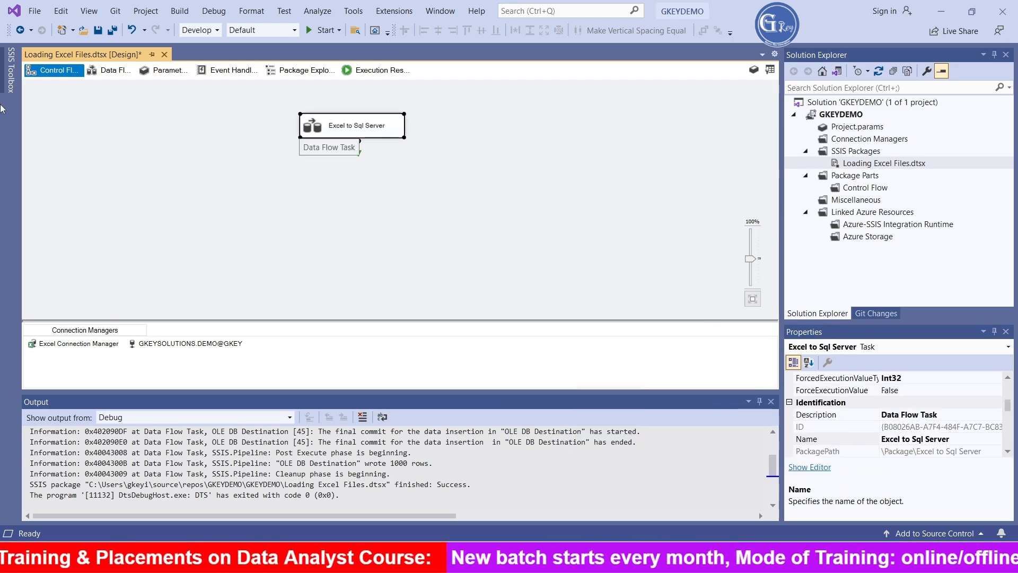
{"action": "left_click", "coordinate": [13, 84]}
{"action": "left_click_drag", "start_coordinate": [65, 93], "coordinate": [466, 103]}
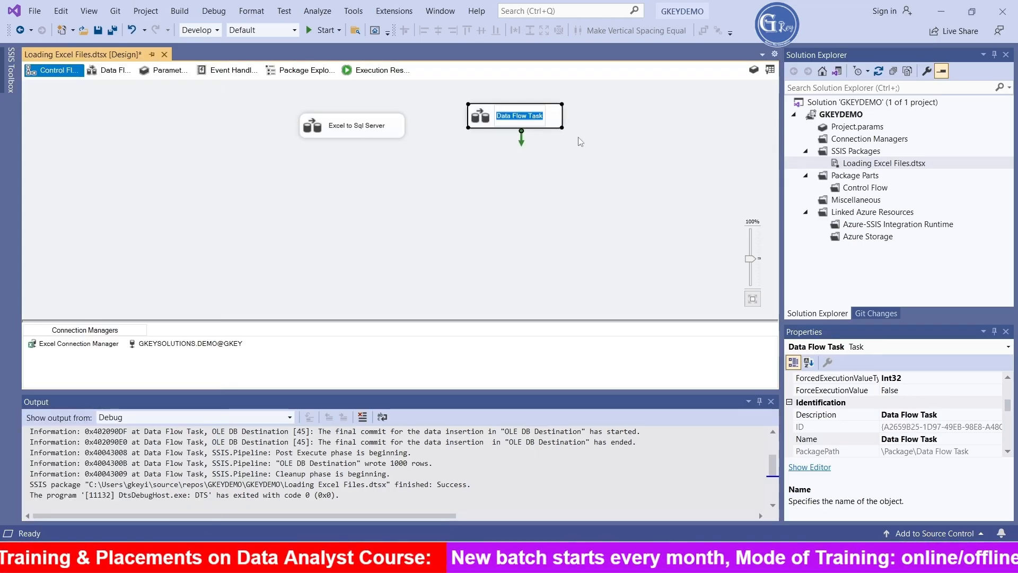
{"action": "type", "text": "Sql"}
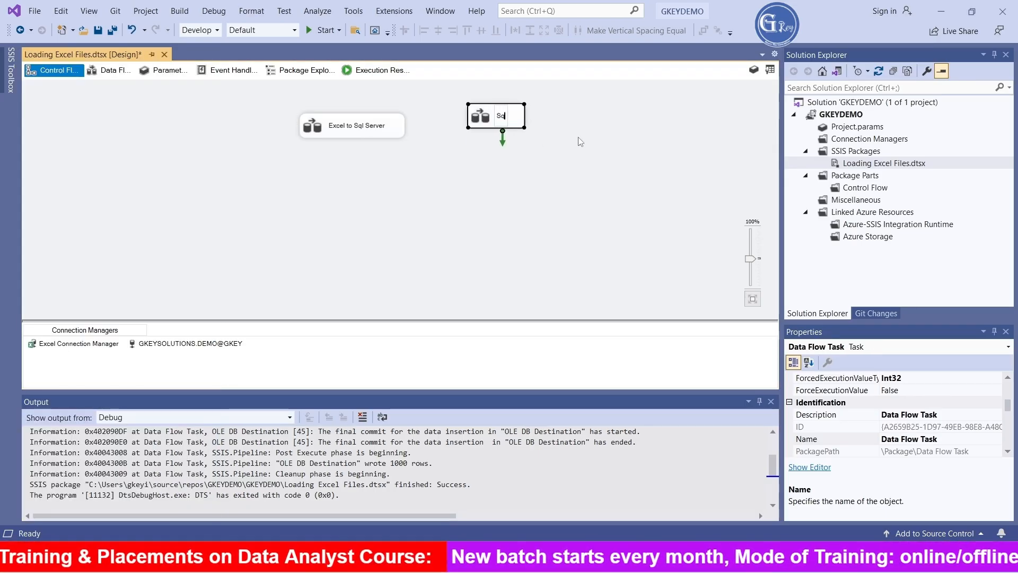
{"action": "type", "text": " Server"}
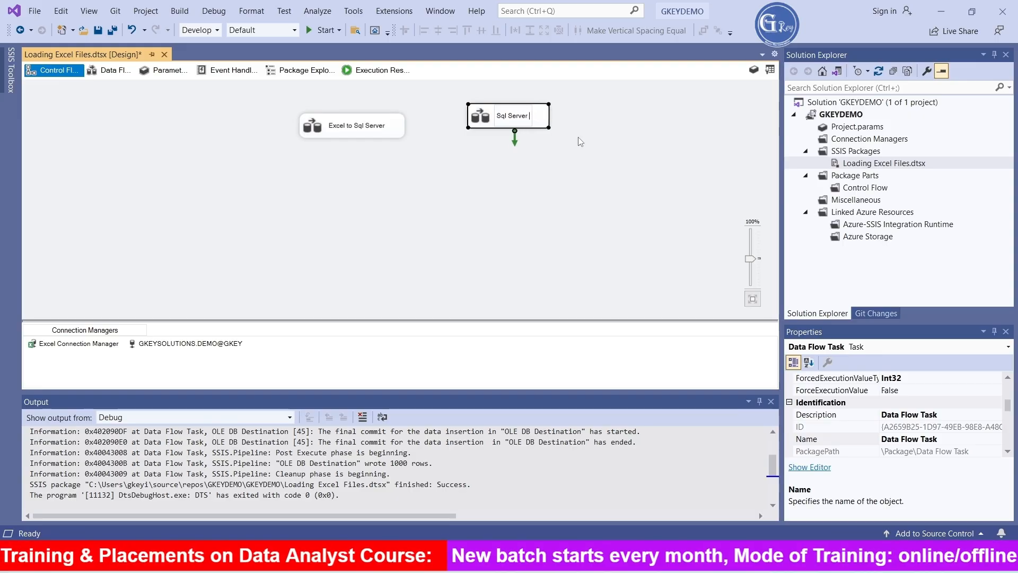
{"action": "type", "text": " To Excel"}
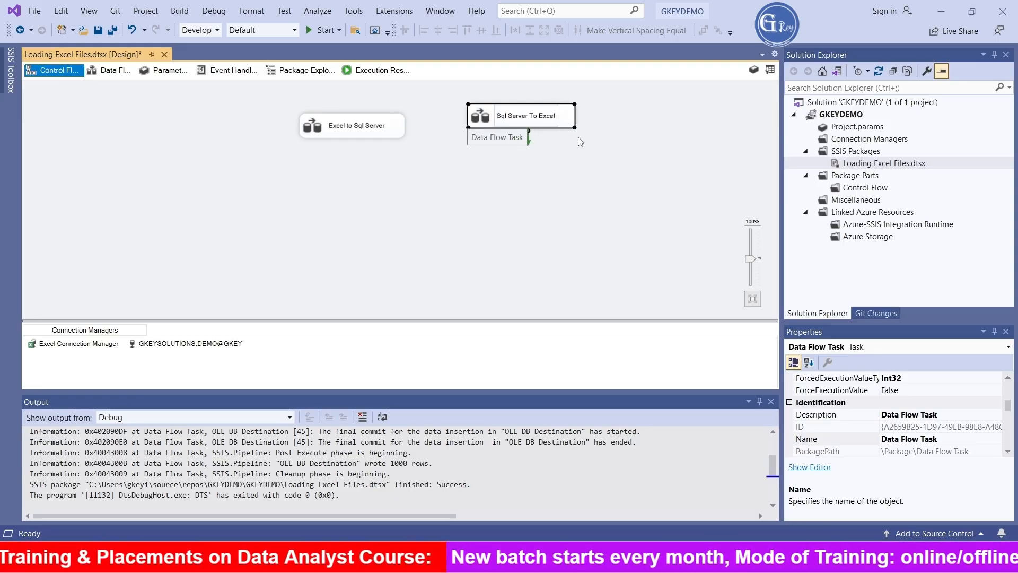
{"action": "left_click", "coordinate": [561, 162]}
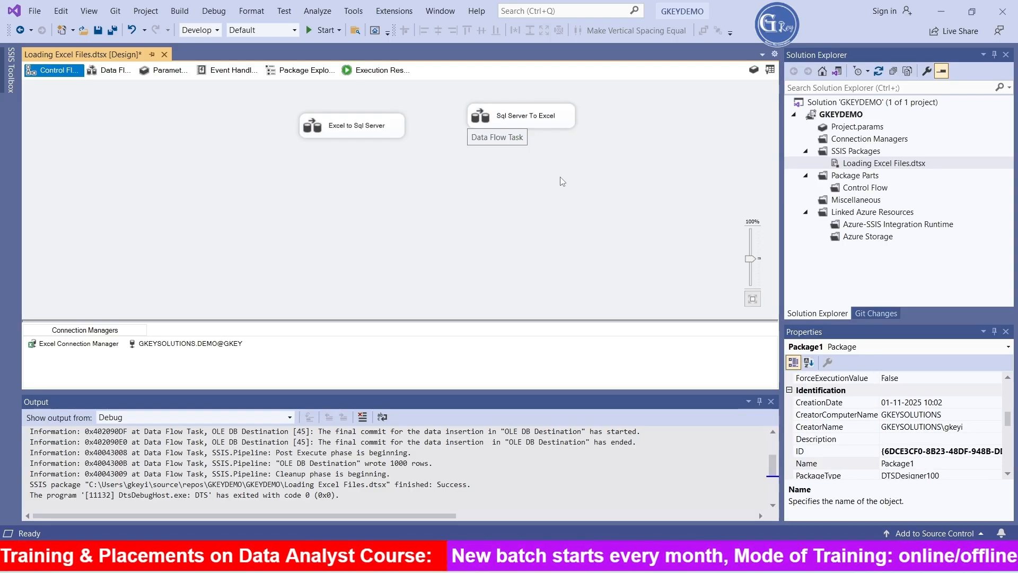
{"action": "left_click_drag", "start_coordinate": [543, 117], "coordinate": [544, 132]}
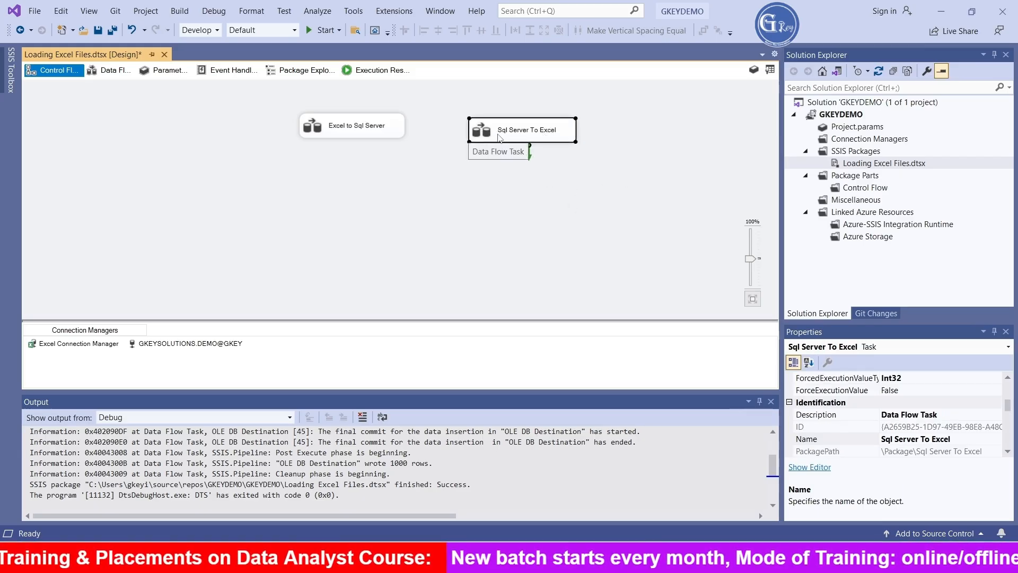
- Open the data flow of the Sql Server To Excel task and place an OLE DB Source near the top of its canvas
{"action": "left_click", "coordinate": [345, 136]}
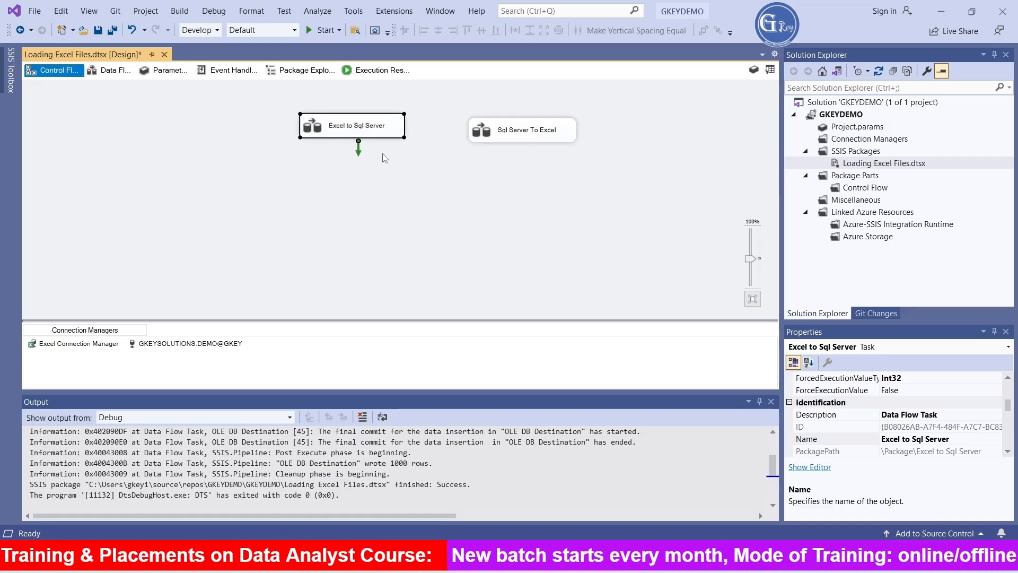
{"action": "double_click", "coordinate": [477, 133]}
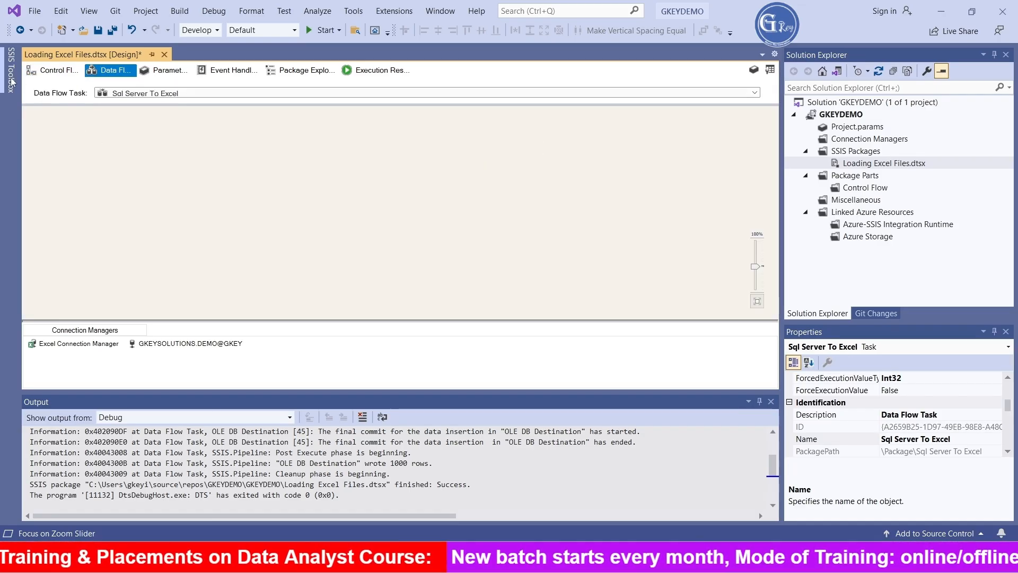
{"action": "left_click", "coordinate": [11, 79]}
{"action": "scroll", "coordinate": [113, 282], "scroll_direction": "down", "scroll_amount": 8}
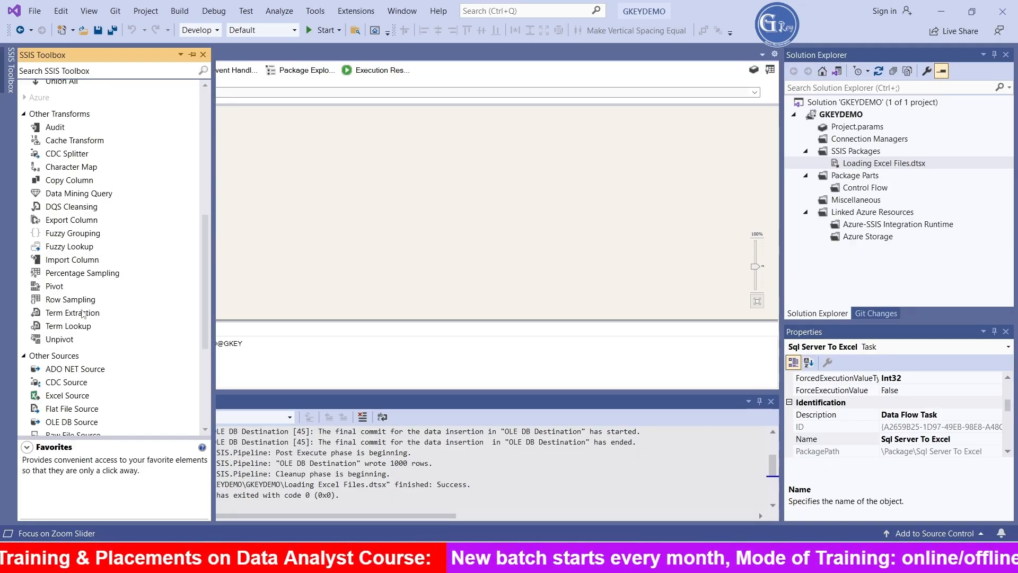
{"action": "scroll", "coordinate": [100, 365], "scroll_direction": "down", "scroll_amount": 3}
{"action": "left_click_drag", "start_coordinate": [67, 264], "coordinate": [379, 184]}
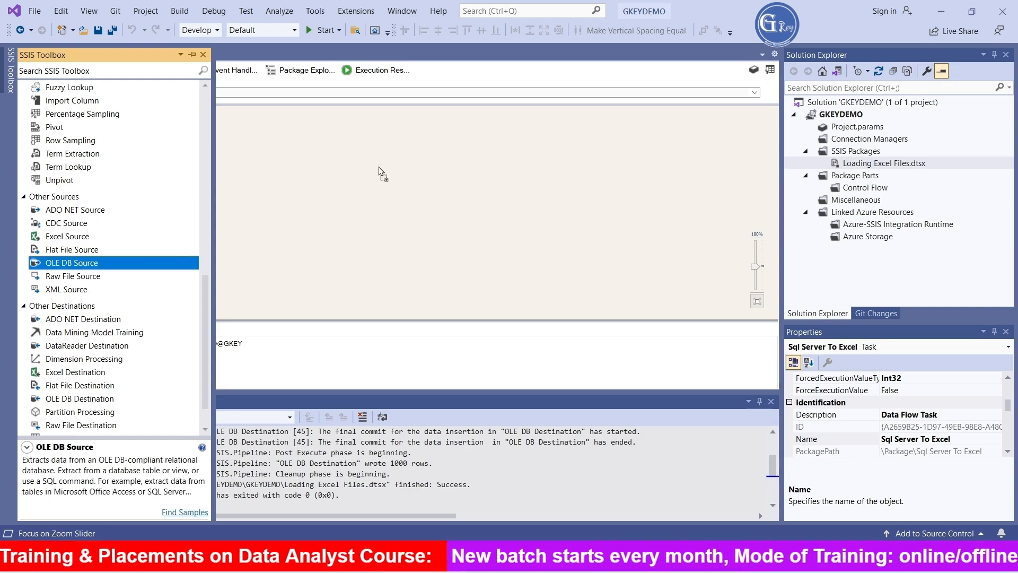
{"action": "left_click_drag", "start_coordinate": [350, 127], "coordinate": [363, 139]}
- Configure the OLE DB Source to read the table [dbo].[Emp_Trg], checking its columns and previewing the data before accepting
{"action": "double_click", "coordinate": [362, 139]}
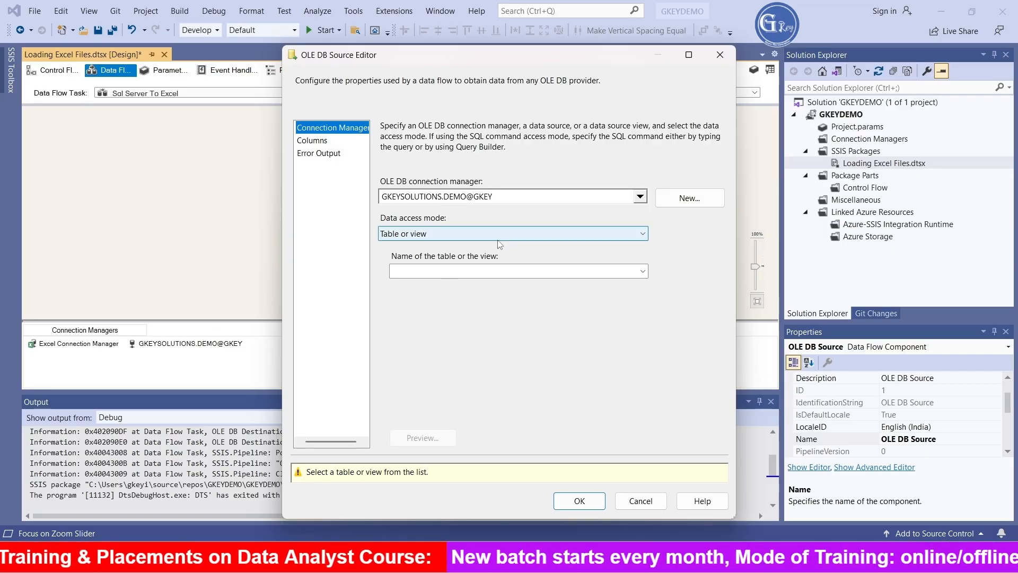
{"action": "left_click", "coordinate": [477, 271]}
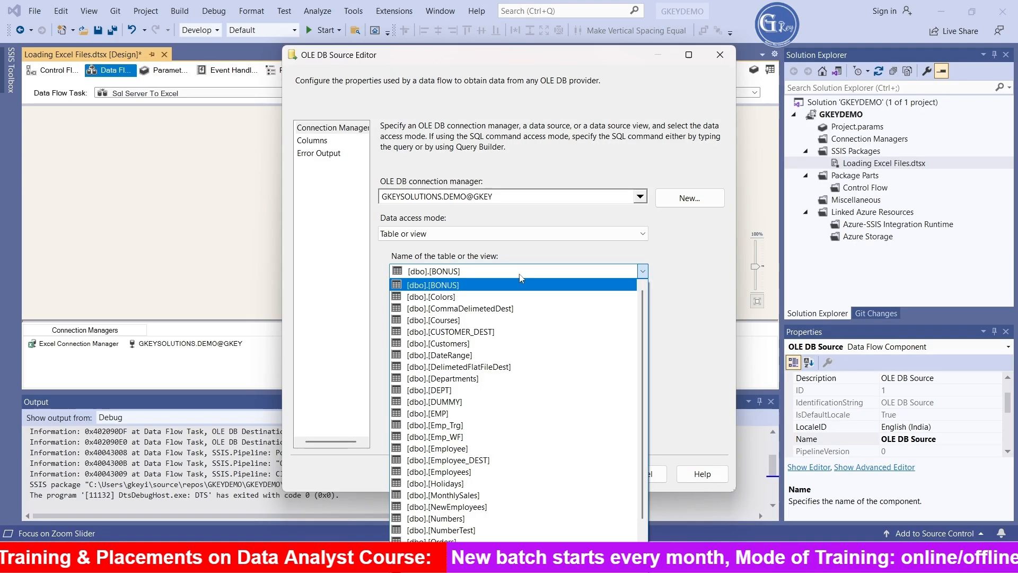
{"action": "left_click", "coordinate": [468, 426]}
{"action": "left_click", "coordinate": [316, 142]}
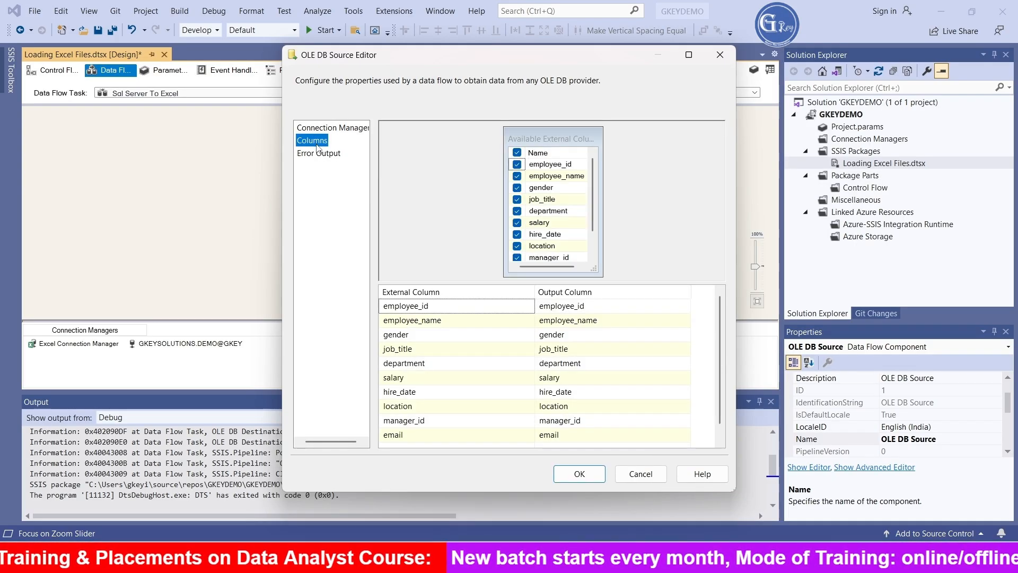
{"action": "left_click", "coordinate": [333, 129]}
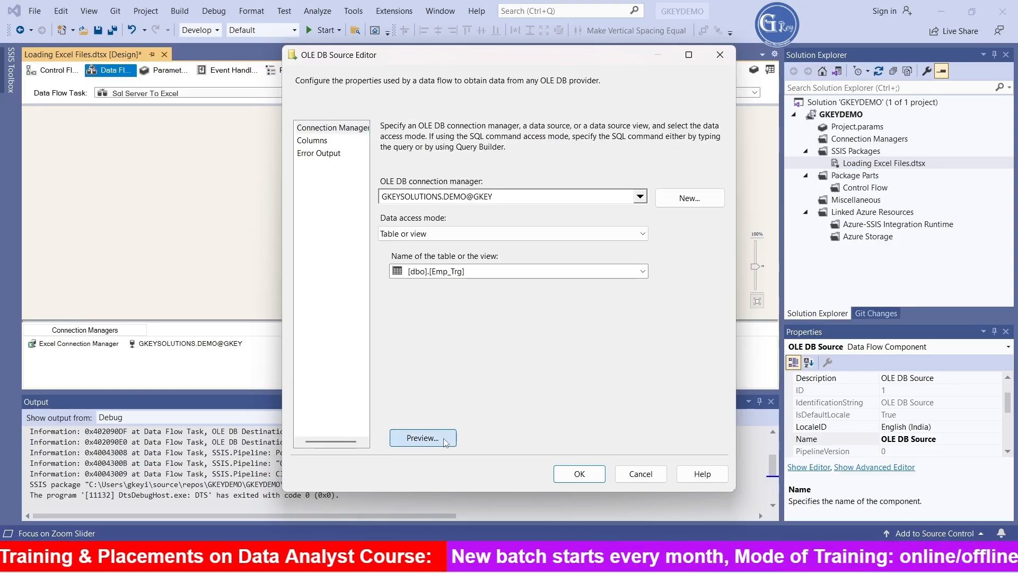
{"action": "left_click", "coordinate": [446, 441]}
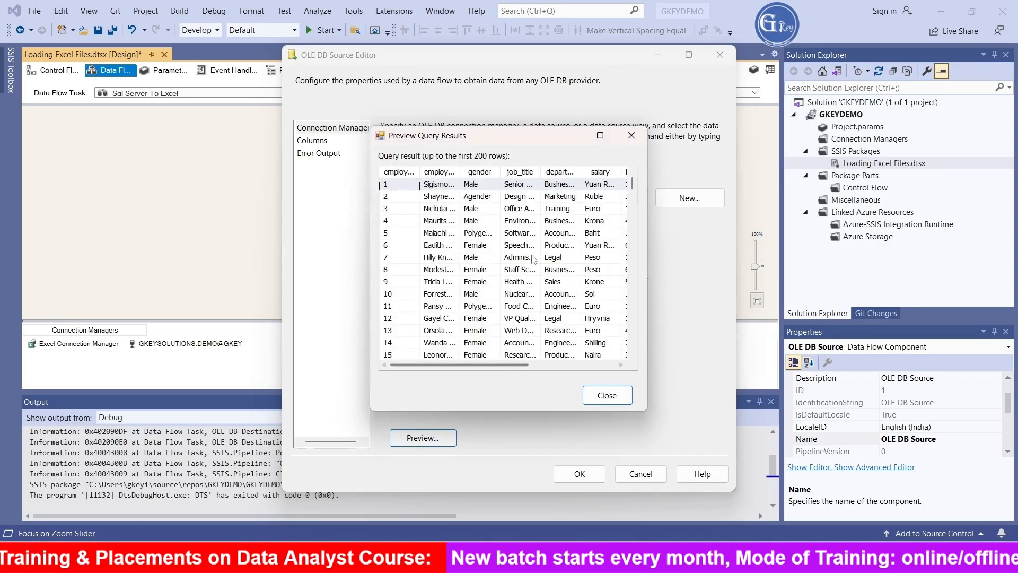
{"action": "left_click", "coordinate": [607, 396]}
{"action": "left_click", "coordinate": [579, 475]}
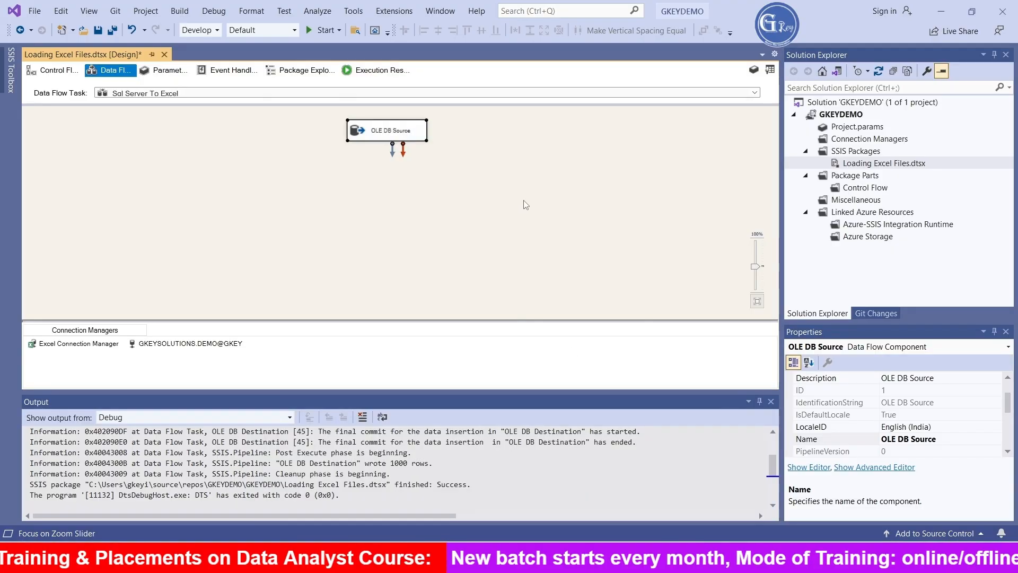
- Add an Excel Destination below the OLE DB Source and connect the source's data output to it
{"action": "left_click", "coordinate": [522, 205]}
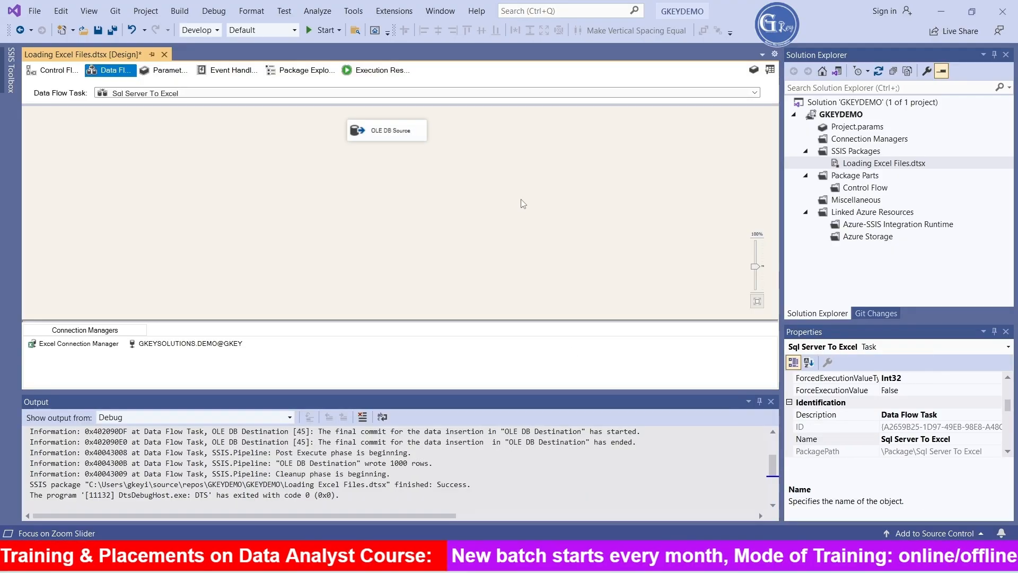
{"action": "left_click", "coordinate": [15, 84]}
{"action": "scroll", "coordinate": [110, 343], "scroll_direction": "down", "scroll_amount": 1}
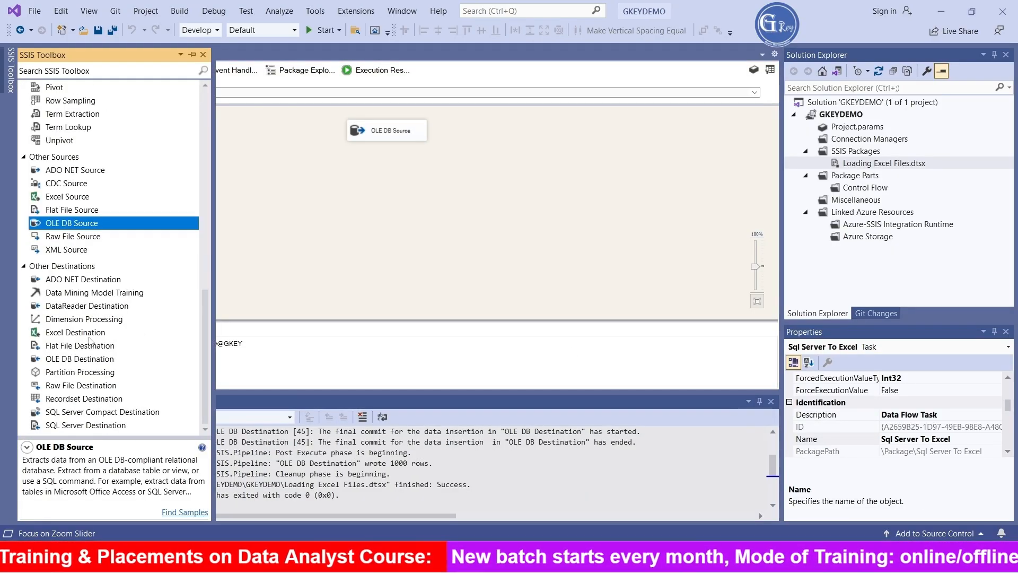
{"action": "left_click_drag", "start_coordinate": [78, 334], "coordinate": [342, 221]}
{"action": "left_click", "coordinate": [378, 137]}
{"action": "left_click_drag", "start_coordinate": [392, 151], "coordinate": [363, 214]}
{"action": "left_click", "coordinate": [399, 228]}
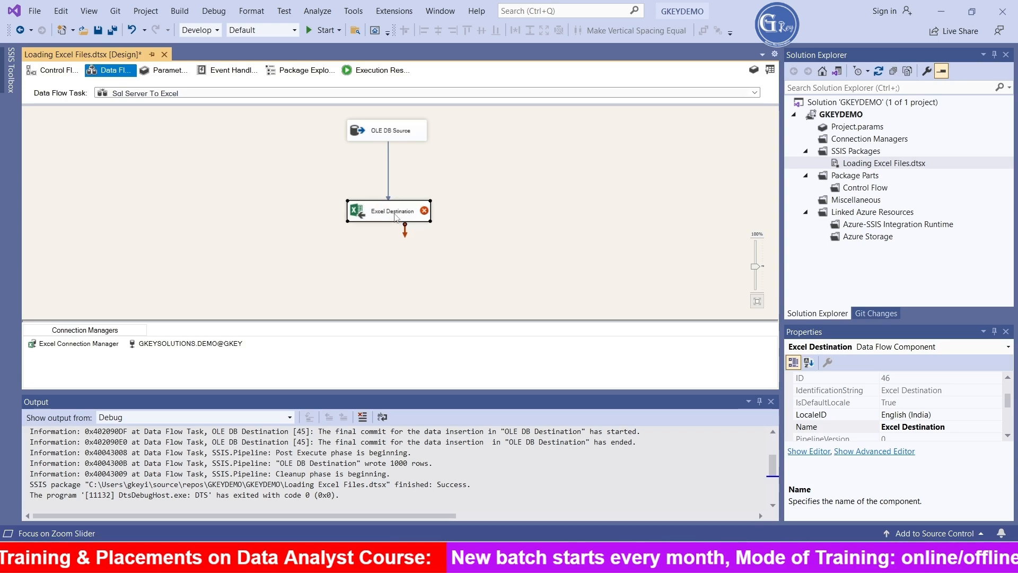
- Start a new Excel connection for the Excel Destination and create a workbook named EMPTRG.xlsx in D:\Files\Part5 while browsing for the file
{"action": "double_click", "coordinate": [363, 214]}
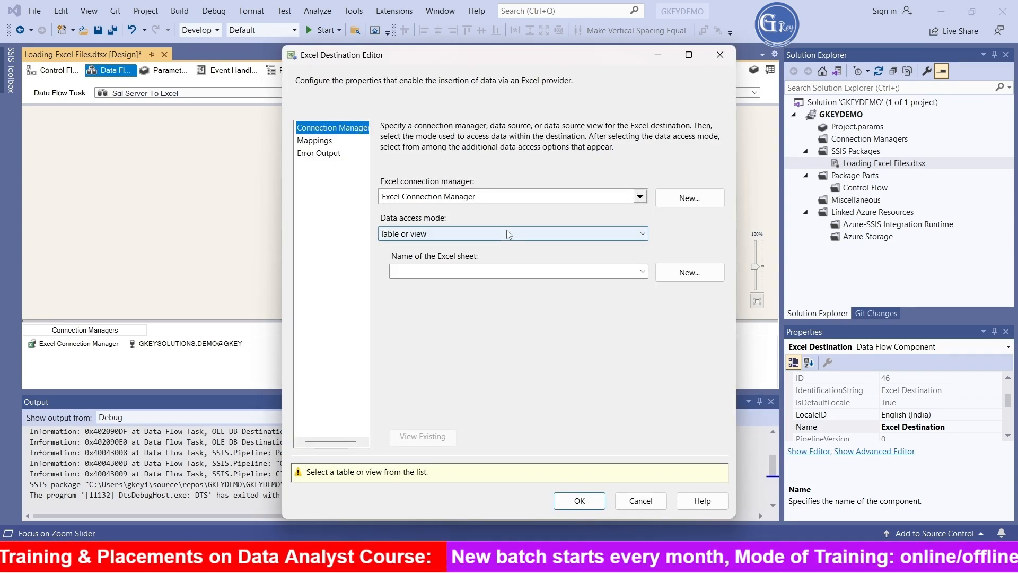
{"action": "left_click", "coordinate": [690, 198]}
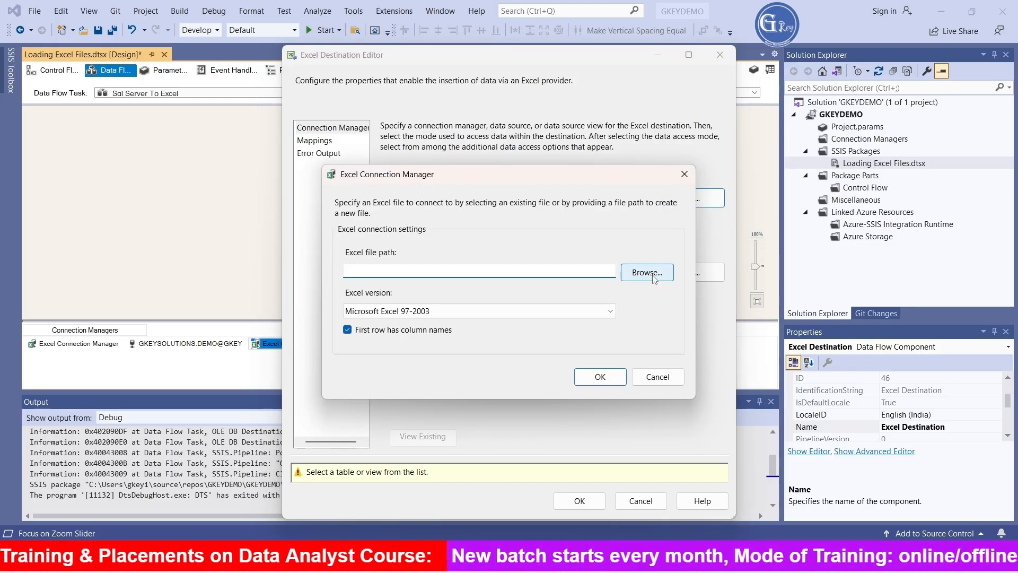
{"action": "left_click", "coordinate": [648, 272]}
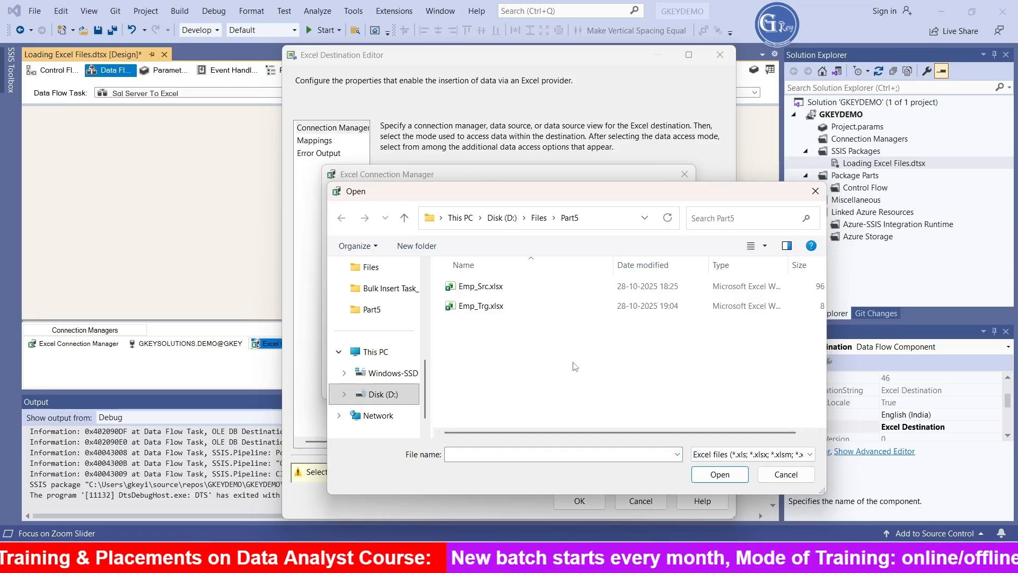
{"action": "right_click", "coordinate": [575, 366]}
{"action": "mouse_move", "coordinate": [642, 330]}
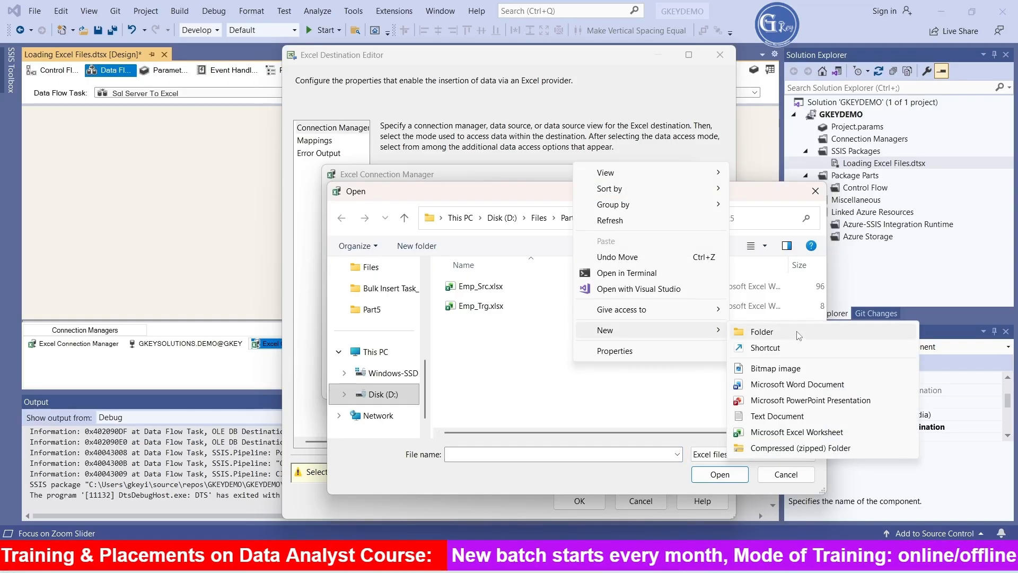
{"action": "left_click", "coordinate": [824, 432]}
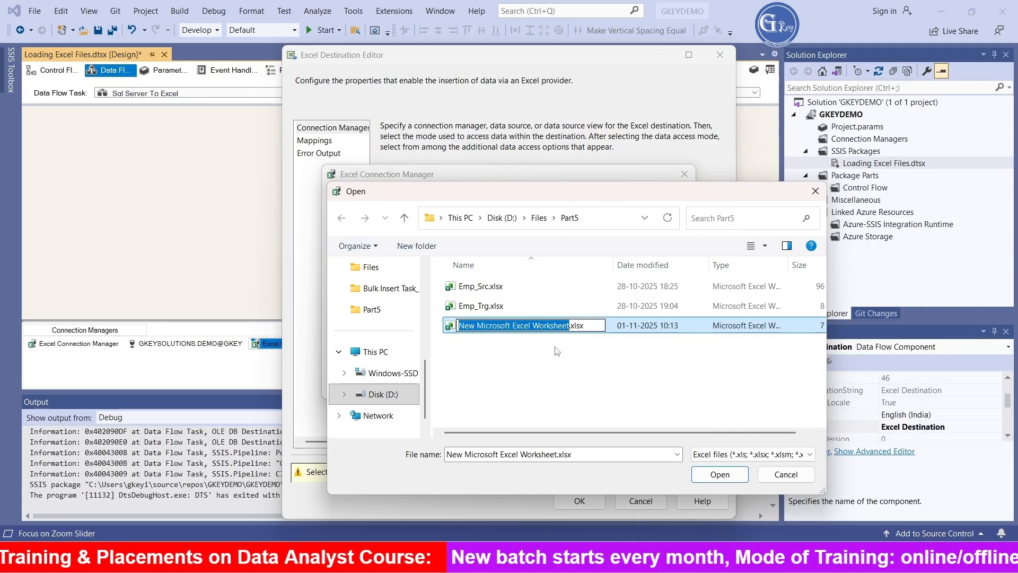
{"action": "type", "text": "EMP"}
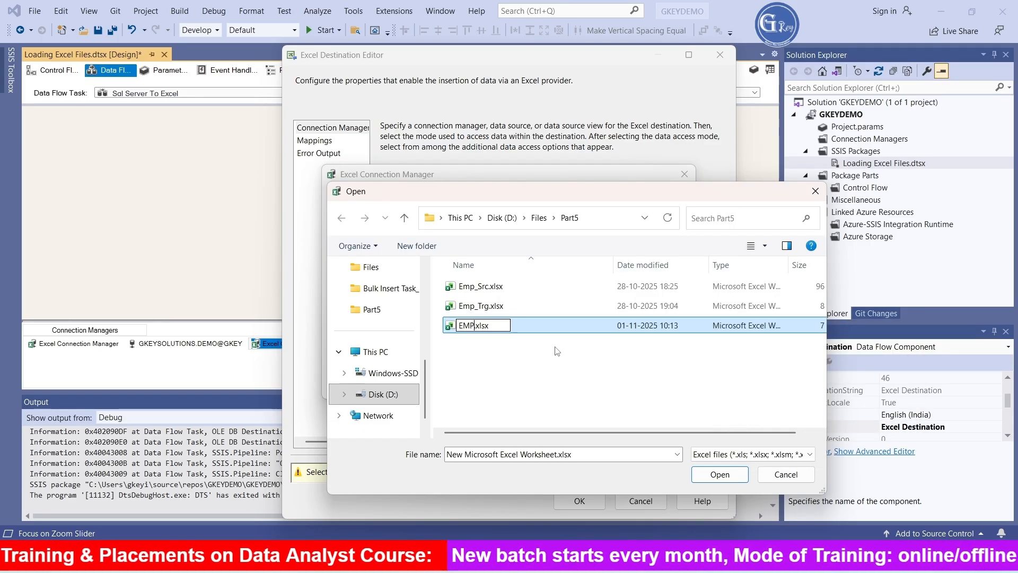
{"action": "type", "text": "TRG"}
{"action": "left_click", "coordinate": [555, 365]}
- Point the new Excel connection at EMPTRG.xlsx, keeping the first row as column names, and accept it
{"action": "left_click", "coordinate": [551, 325]}
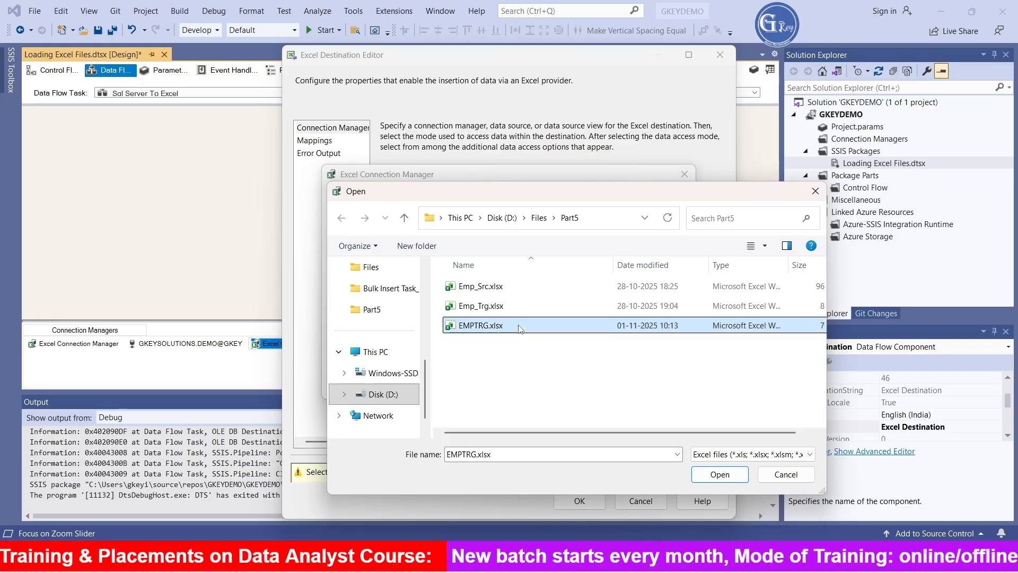
{"action": "left_click", "coordinate": [729, 478]}
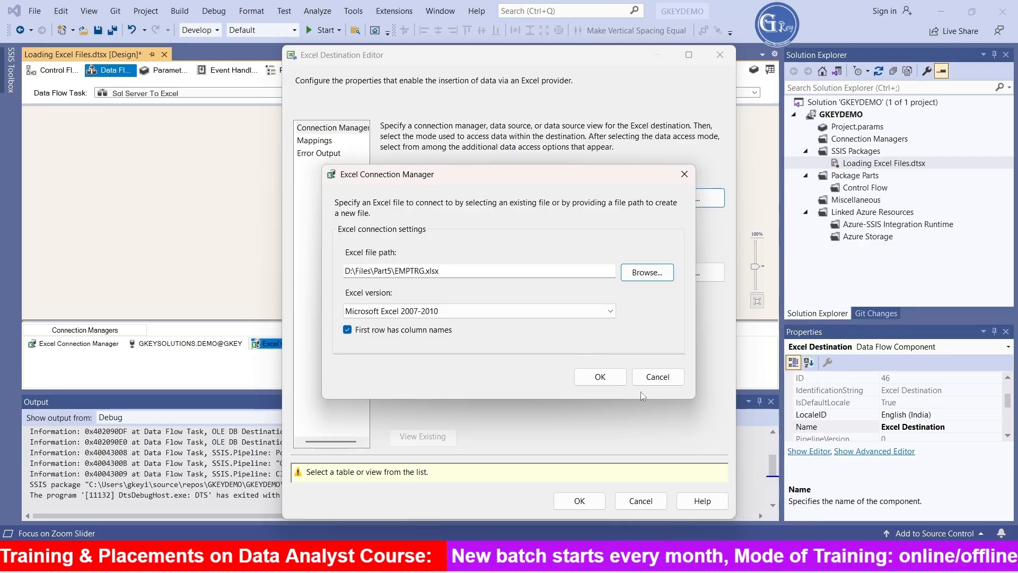
{"action": "left_click", "coordinate": [591, 377]}
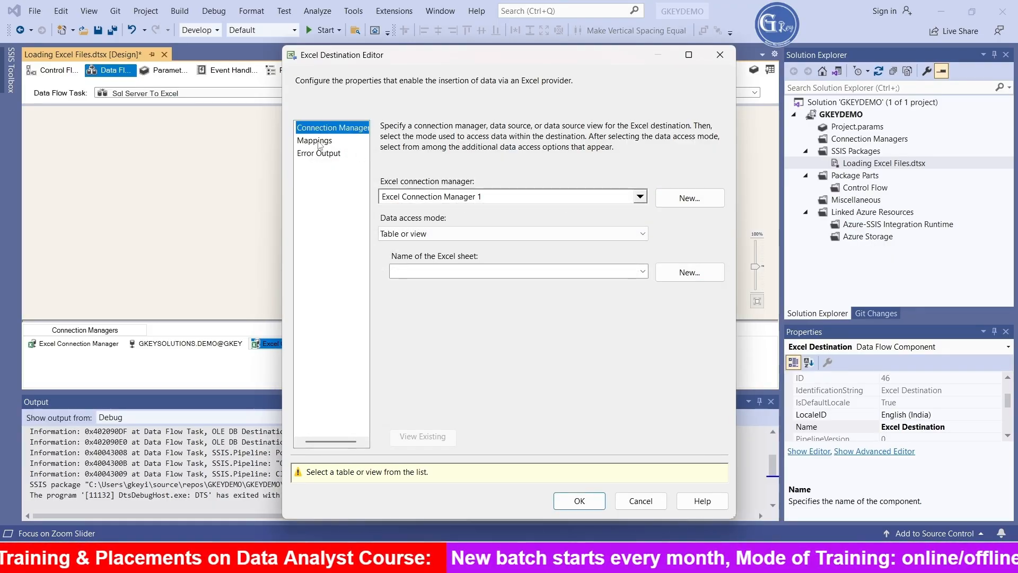
- Try Sheet1$ as the destination sheet and check its column mappings
{"action": "left_click", "coordinate": [504, 273]}
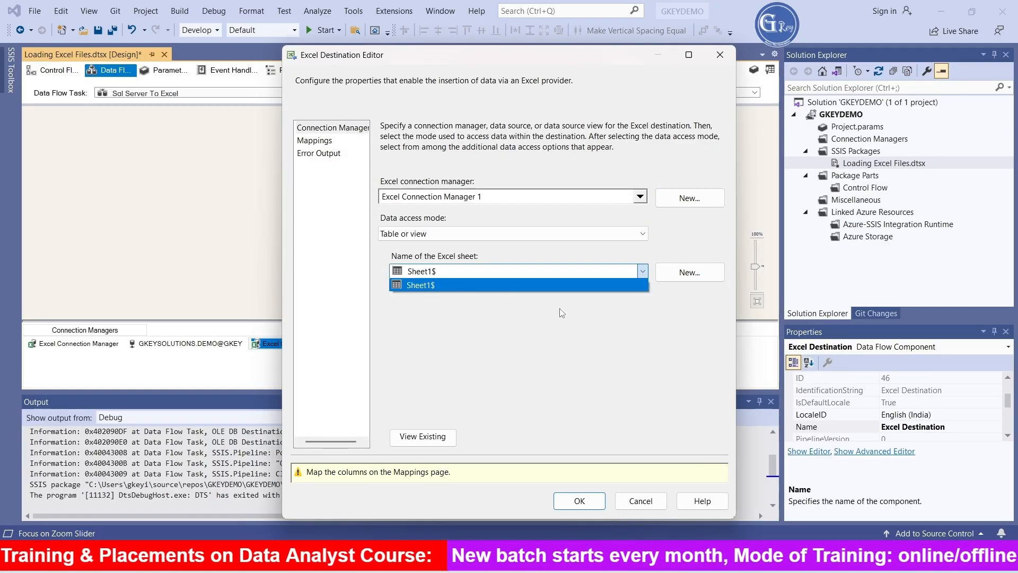
{"action": "left_click", "coordinate": [438, 287]}
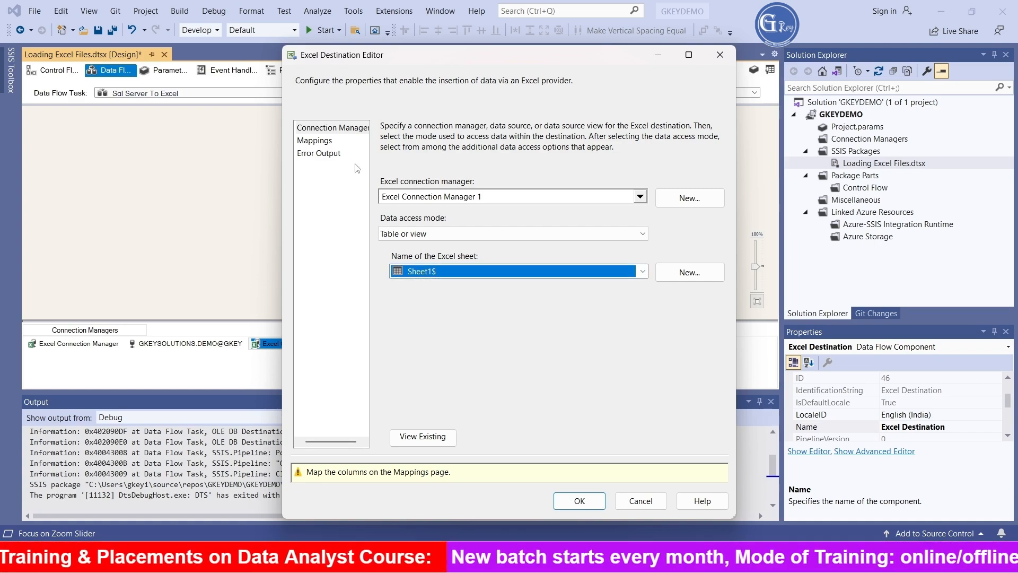
{"action": "left_click", "coordinate": [316, 140]}
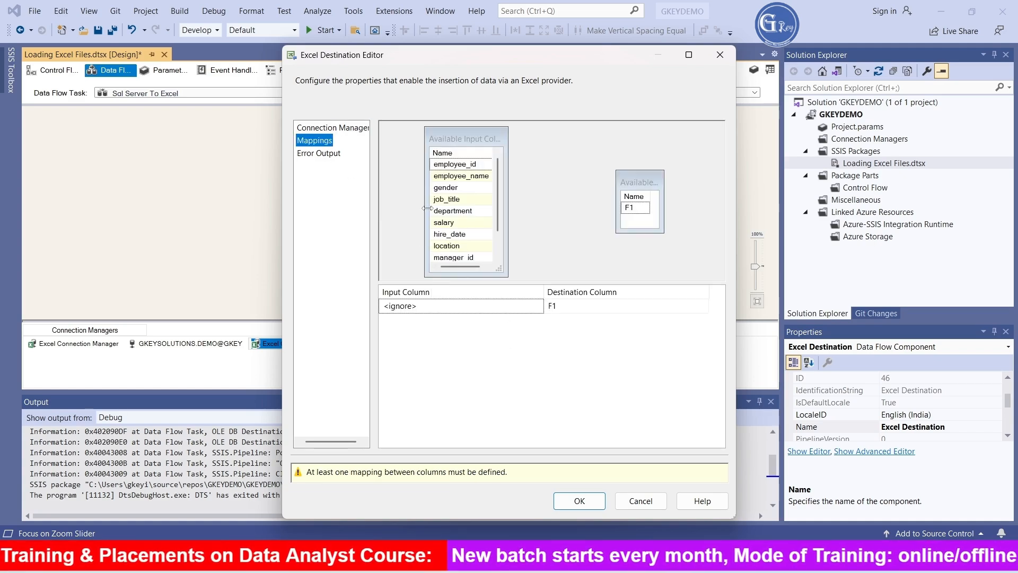
- Create a new destination sheet from the default CREATE TABLE statement and select Excel_Destination as the Excel sheet
{"action": "left_click", "coordinate": [331, 130]}
{"action": "left_click", "coordinate": [689, 273]}
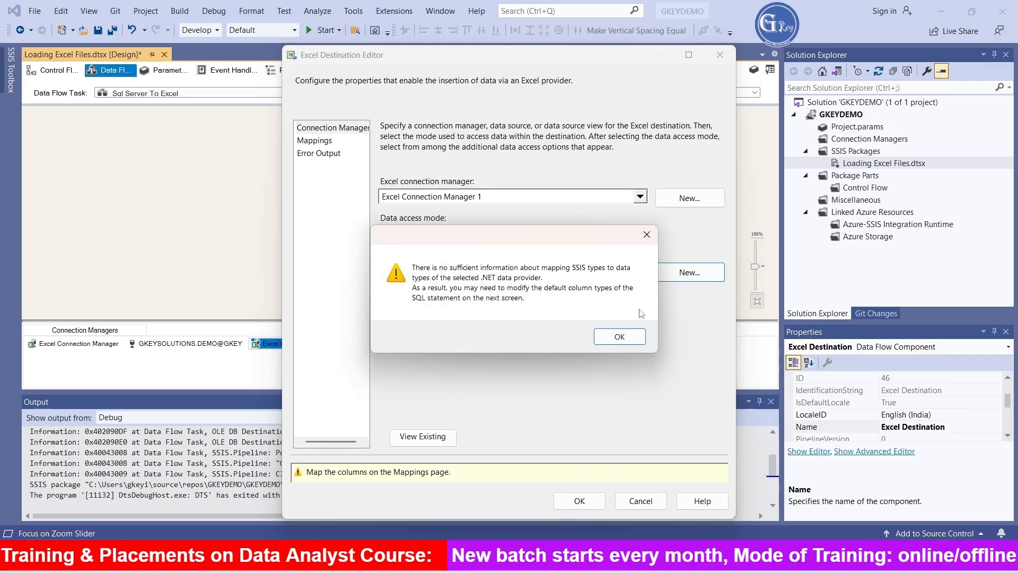
{"action": "left_click", "coordinate": [642, 340]}
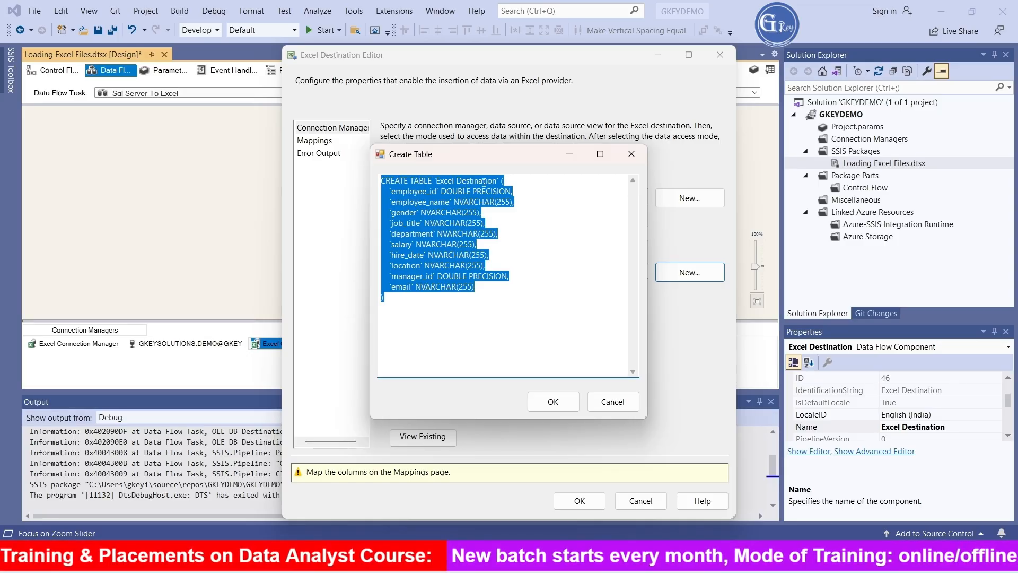
{"action": "left_click", "coordinate": [558, 406]}
{"action": "left_click", "coordinate": [683, 315]}
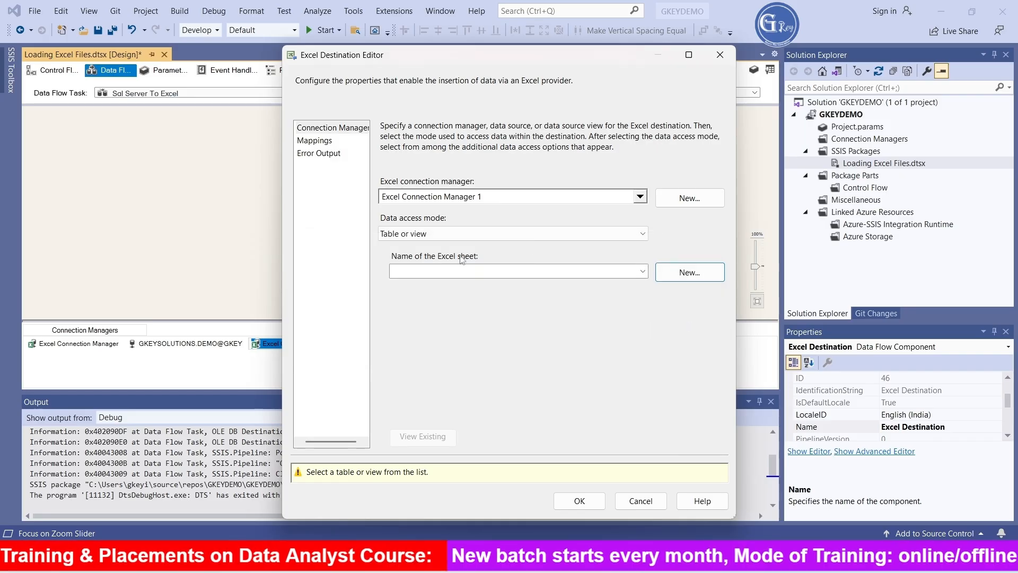
{"action": "left_click", "coordinate": [549, 272]}
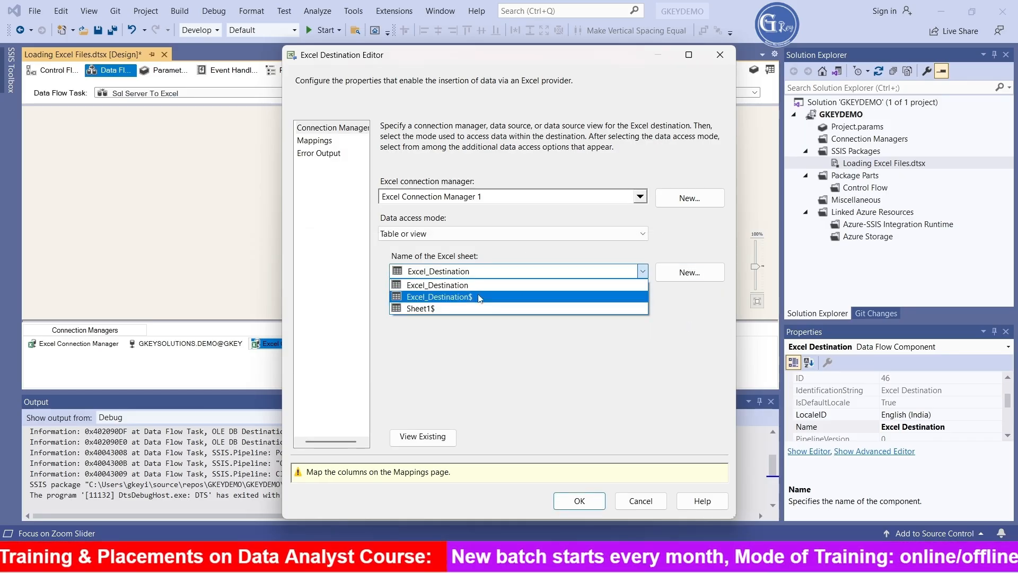
{"action": "left_click", "coordinate": [475, 287]}
- Check the column mappings and preview the existing data of Excel_Destination, then accept the Excel Destination settings
{"action": "left_click", "coordinate": [315, 141]}
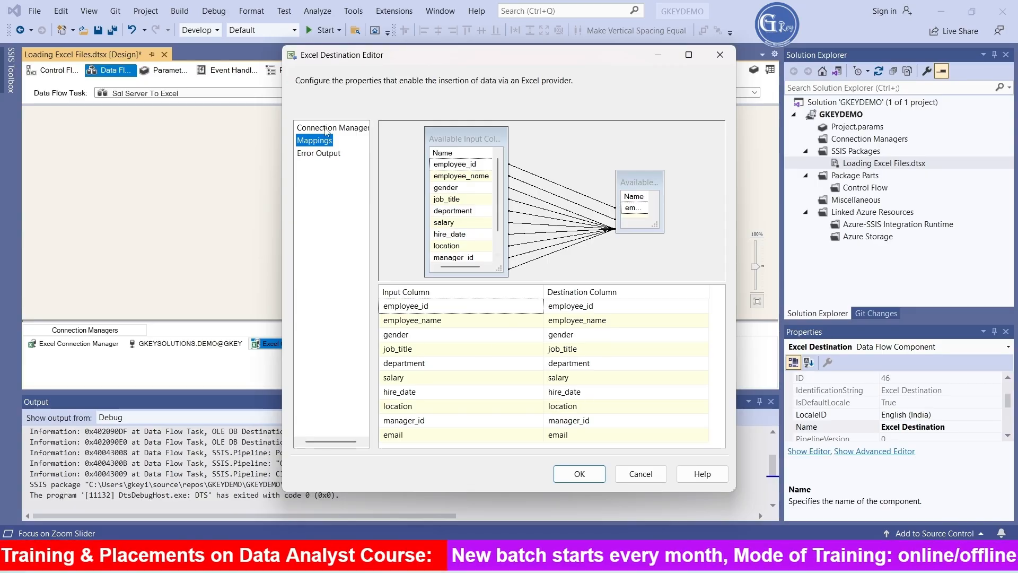
{"action": "left_click", "coordinate": [355, 127]}
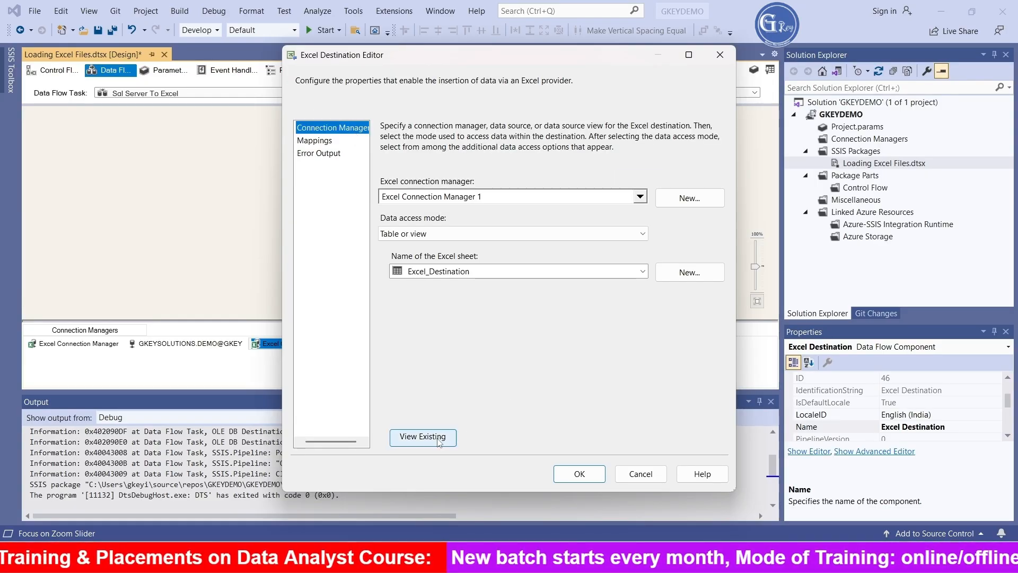
{"action": "left_click", "coordinate": [438, 442]}
{"action": "left_click_drag", "start_coordinate": [527, 370], "coordinate": [489, 372]}
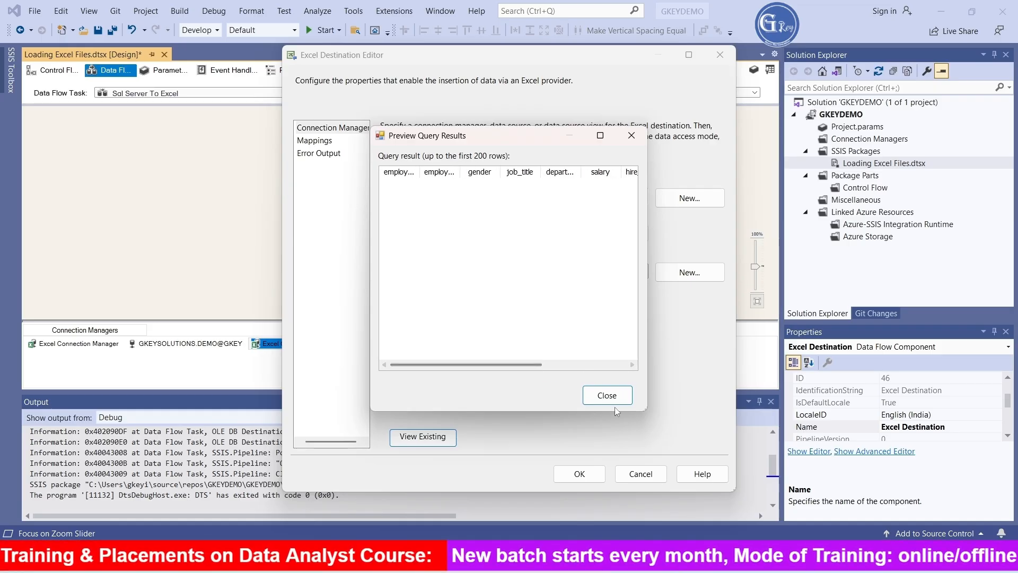
{"action": "left_click", "coordinate": [632, 136]}
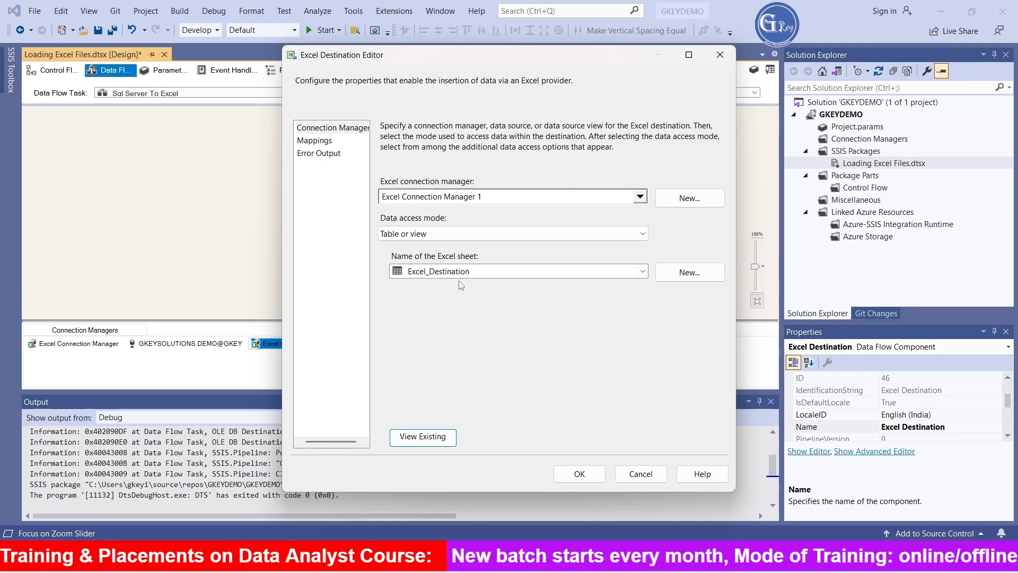
{"action": "left_click", "coordinate": [580, 474]}
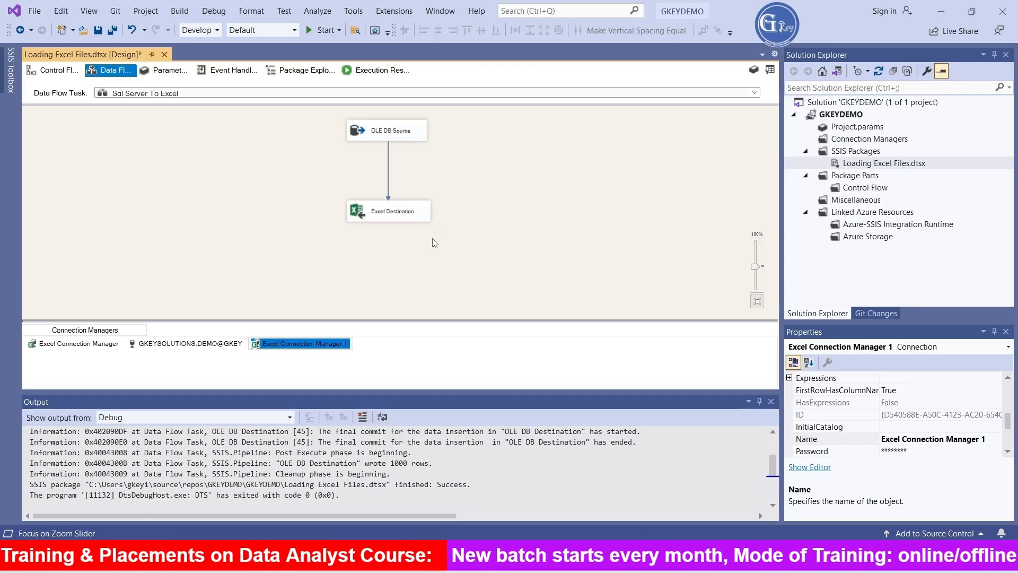
- Run the package and open EMPTRG.xlsx from D:\Files\Part5 in Excel
{"action": "left_click", "coordinate": [322, 29]}
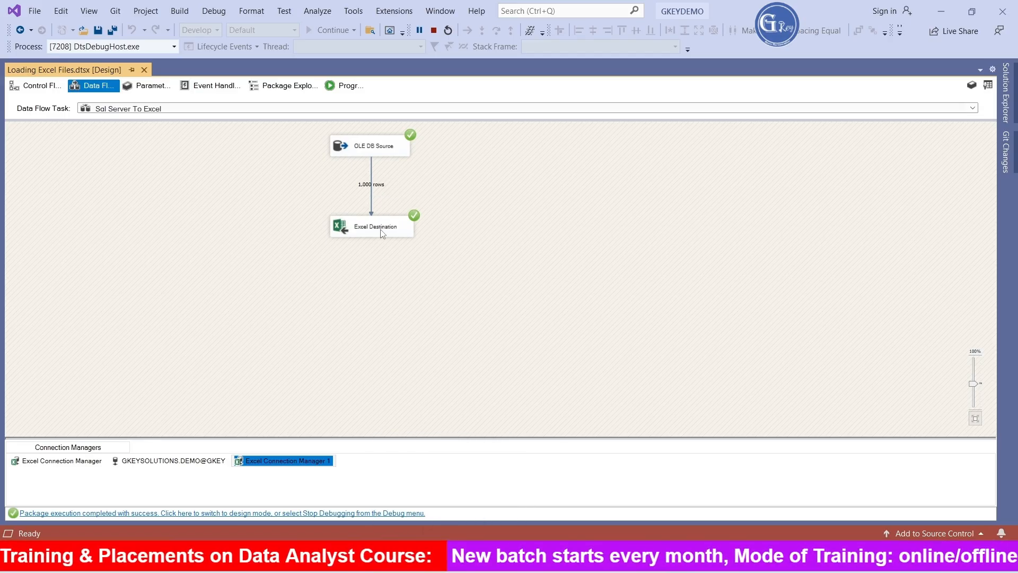
{"action": "left_click", "coordinate": [447, 561]}
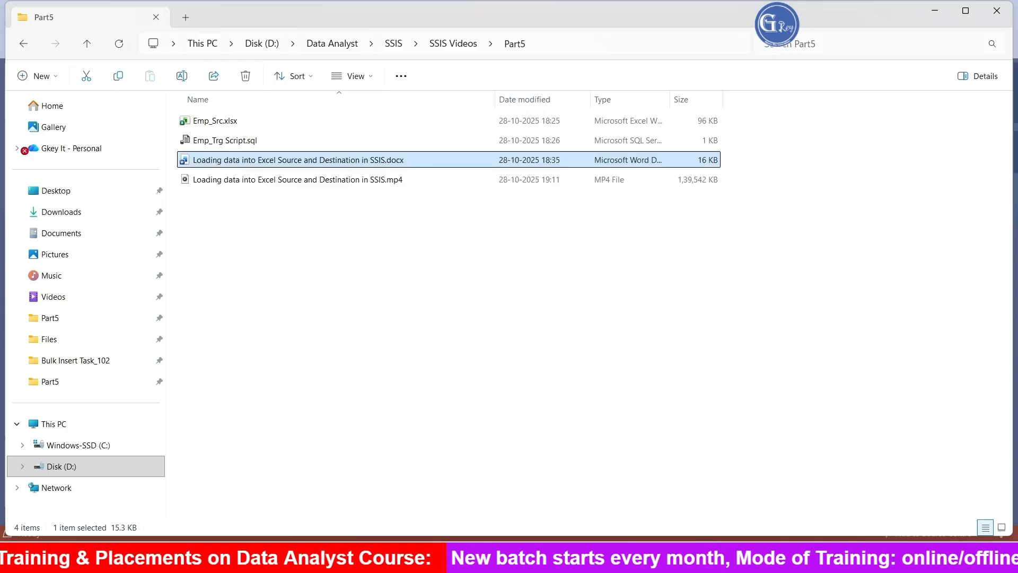
{"action": "left_click", "coordinate": [94, 451]}
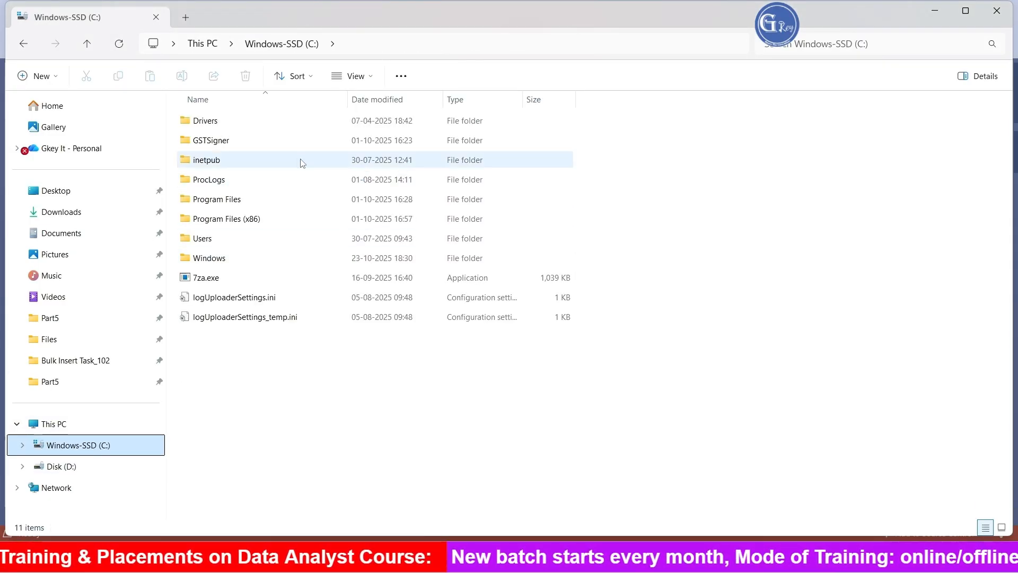
{"action": "left_click", "coordinate": [64, 467]}
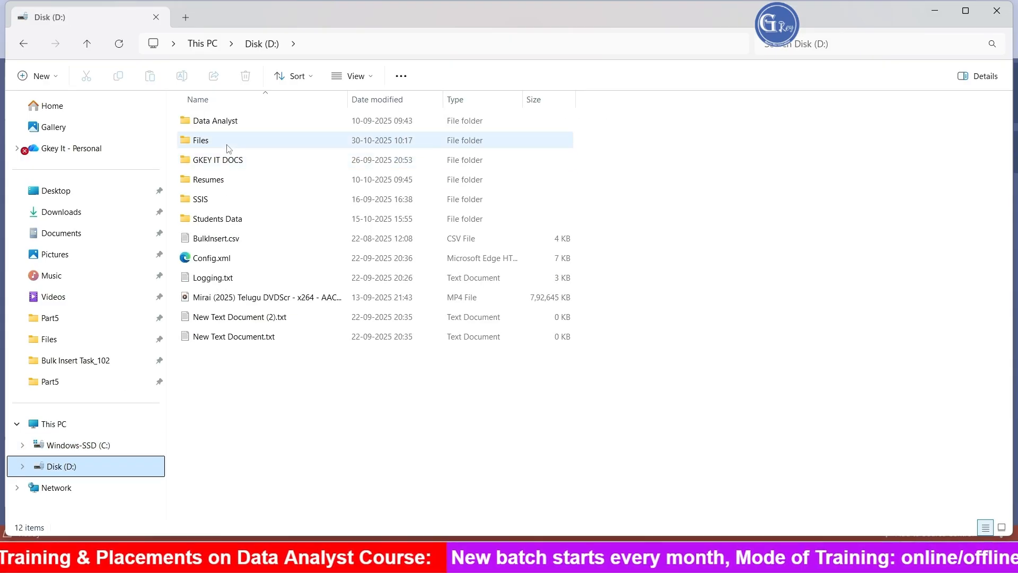
{"action": "double_click", "coordinate": [260, 142]}
{"action": "double_click", "coordinate": [216, 122]}
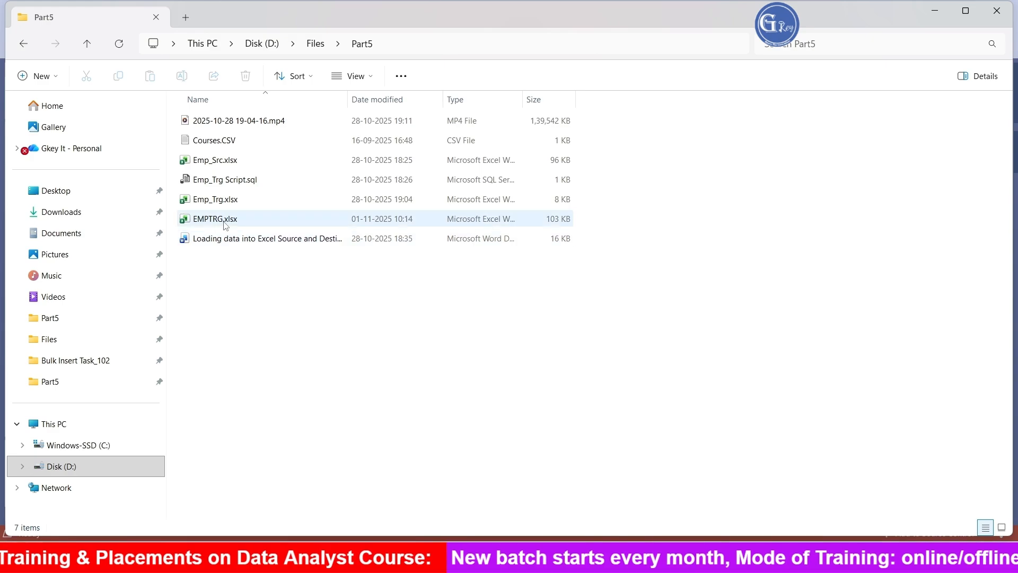
{"action": "left_click", "coordinate": [226, 227]}
{"action": "double_click", "coordinate": [230, 223]}
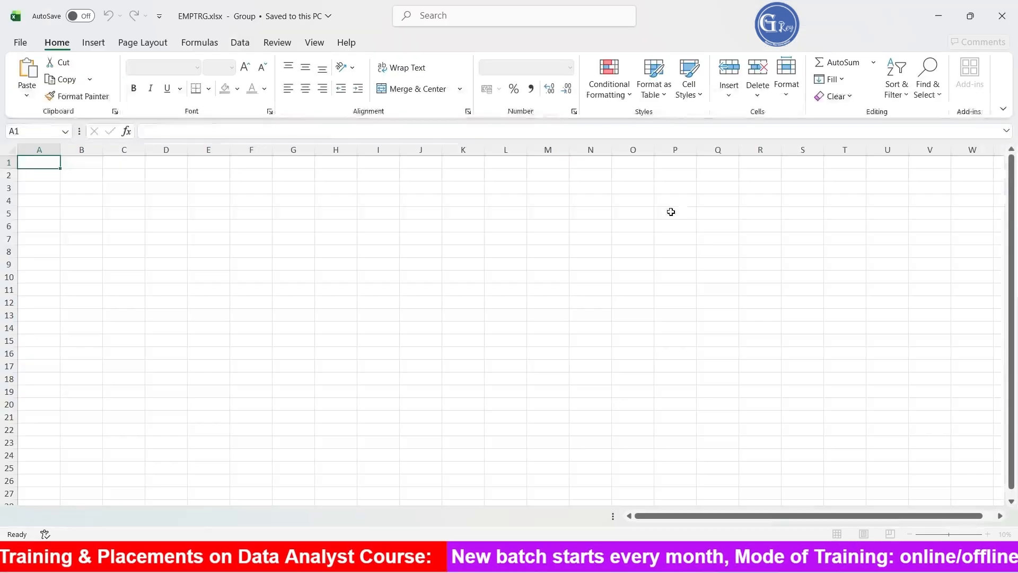
- Examine the exported employee rows on the Excel_Destination sheet down to the last record, then minimize the workbook
{"action": "left_click", "coordinate": [165, 520]}
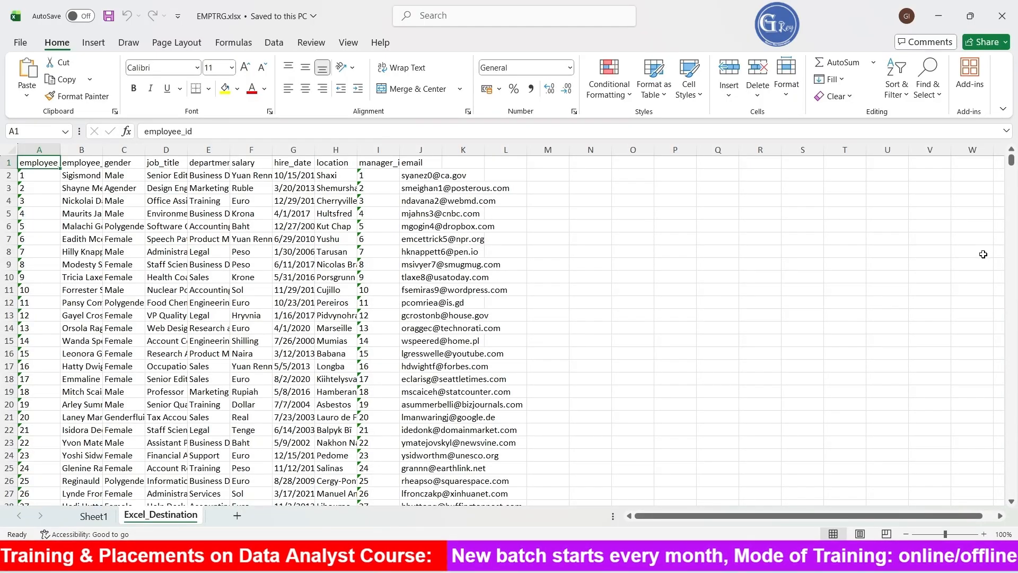
{"action": "left_click_drag", "start_coordinate": [1011, 159], "coordinate": [1011, 491]}
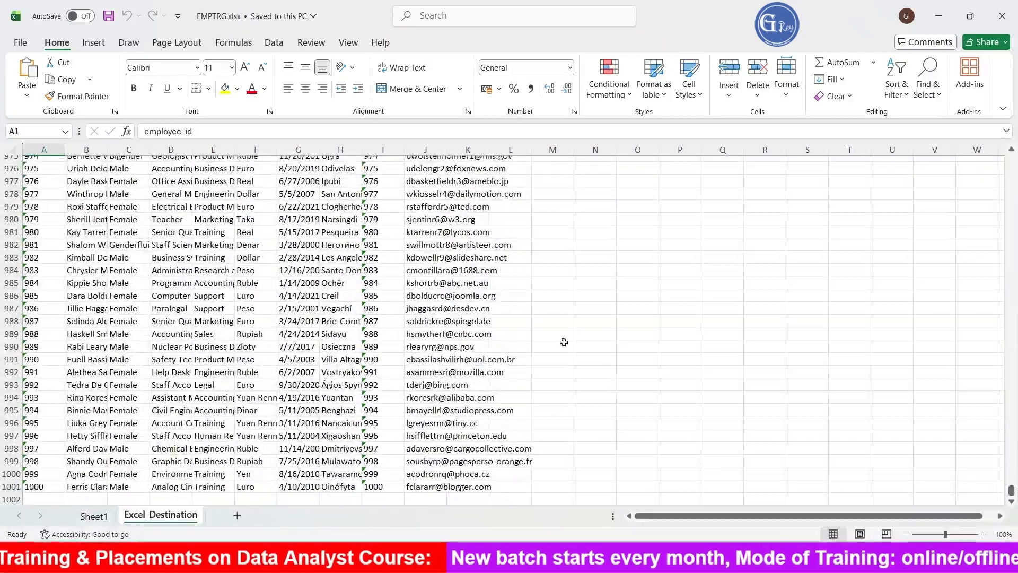
{"action": "left_click", "coordinate": [939, 19]}
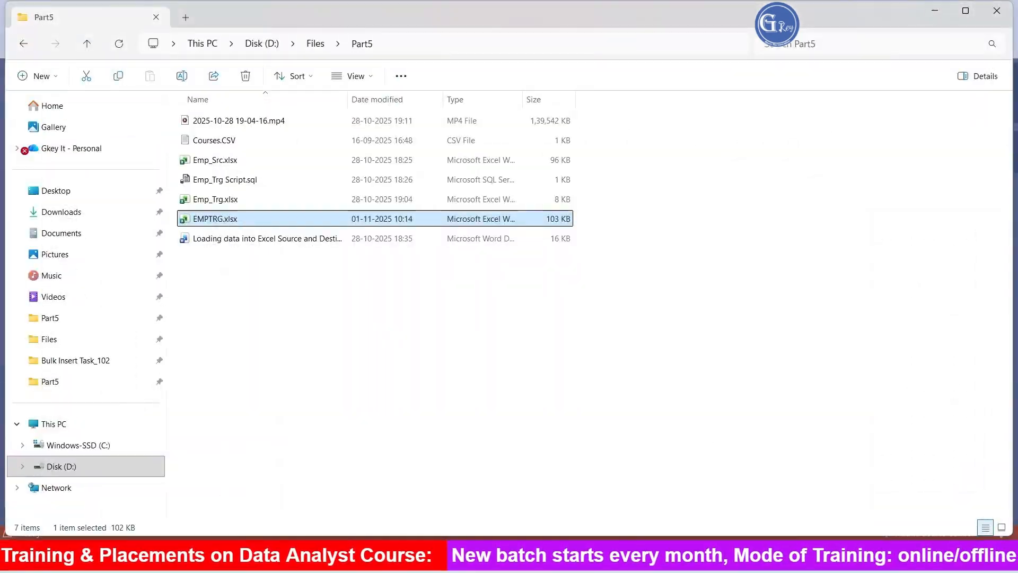
- Switch back to Visual Studio, stop debugging and close the Output window
{"action": "key", "text": "alt+Tab"}
{"action": "left_click", "coordinate": [434, 30]}
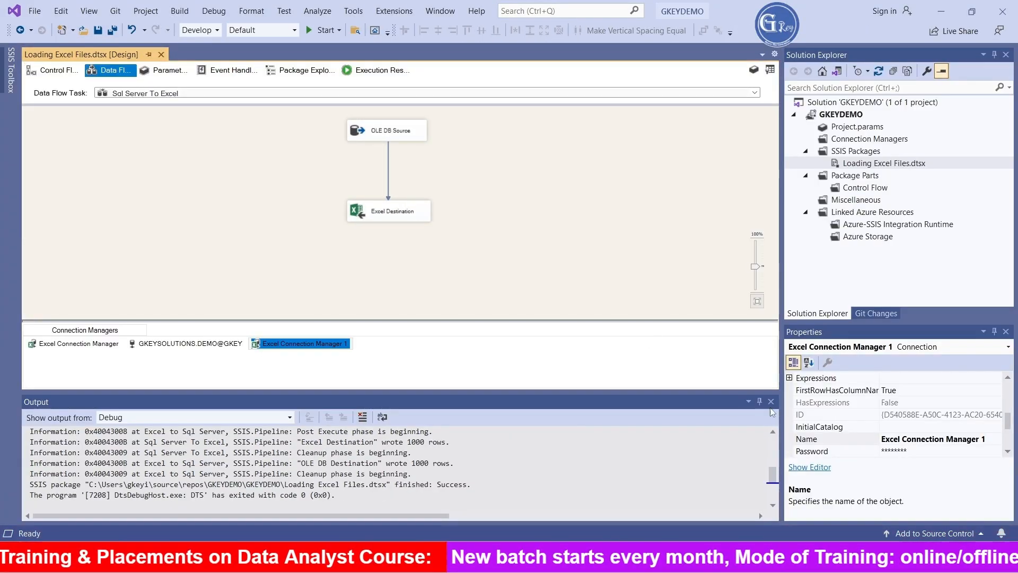
{"action": "left_click", "coordinate": [771, 402]}
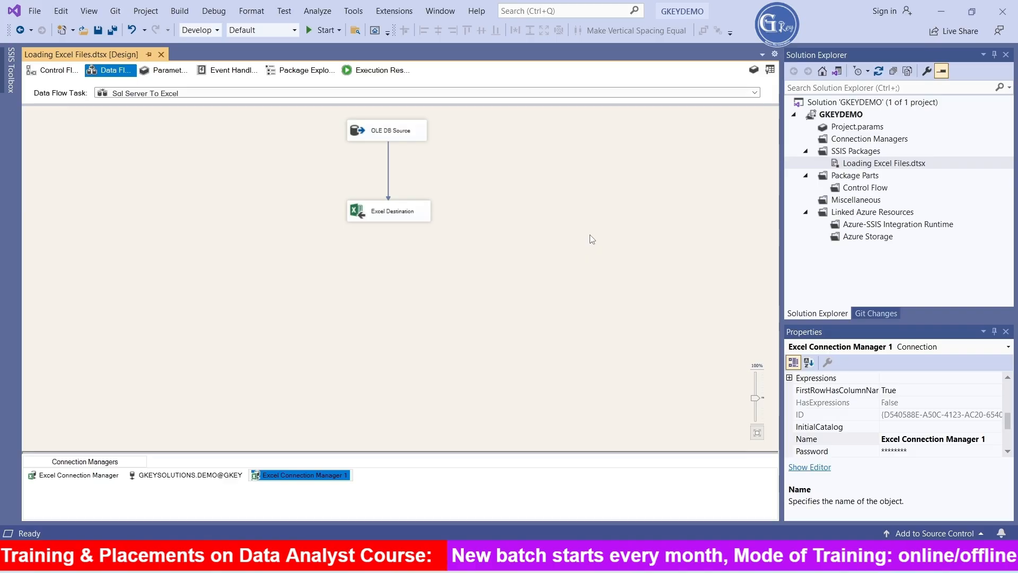